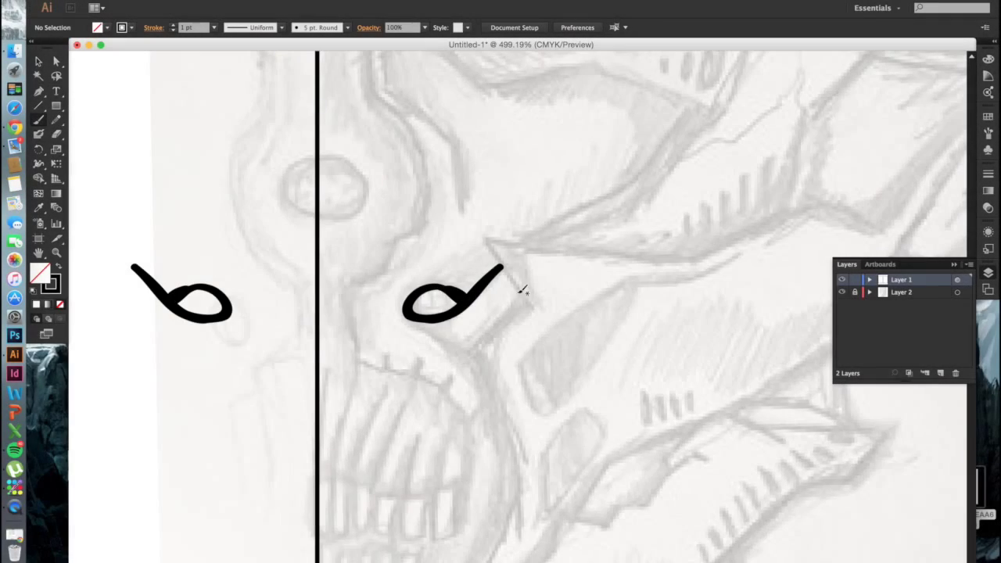
# - Paint the first white curving stroke over the skull sketch's upper outline on Layer 1
pyautogui.moveTo(422, 212); pyautogui.dragTo(360, 344)
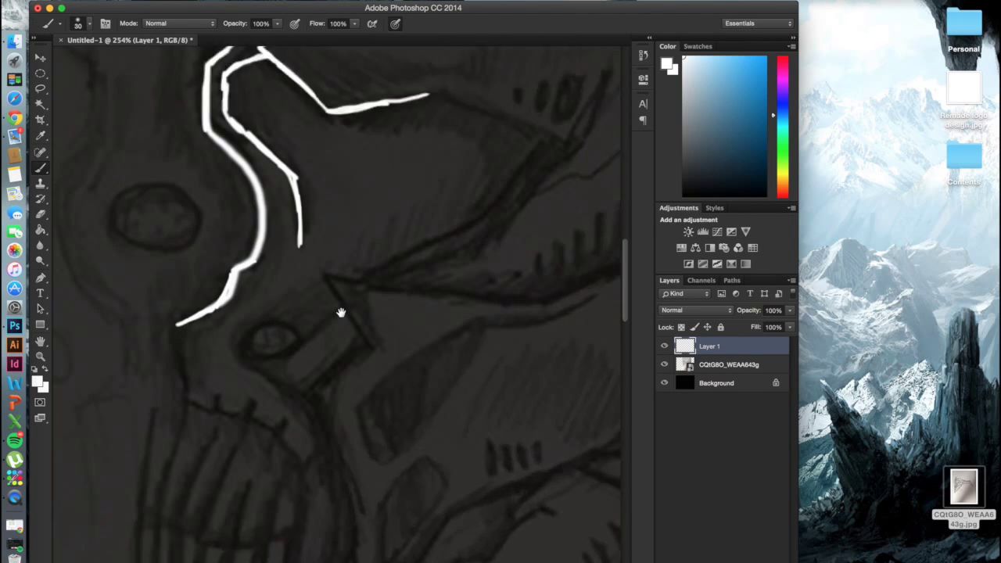
# - Trace the zigzag nose ridge, the curve below the nostril loop and the double branch line in white
pyautogui.moveTo(403, 268); pyautogui.dragTo(480, 223)
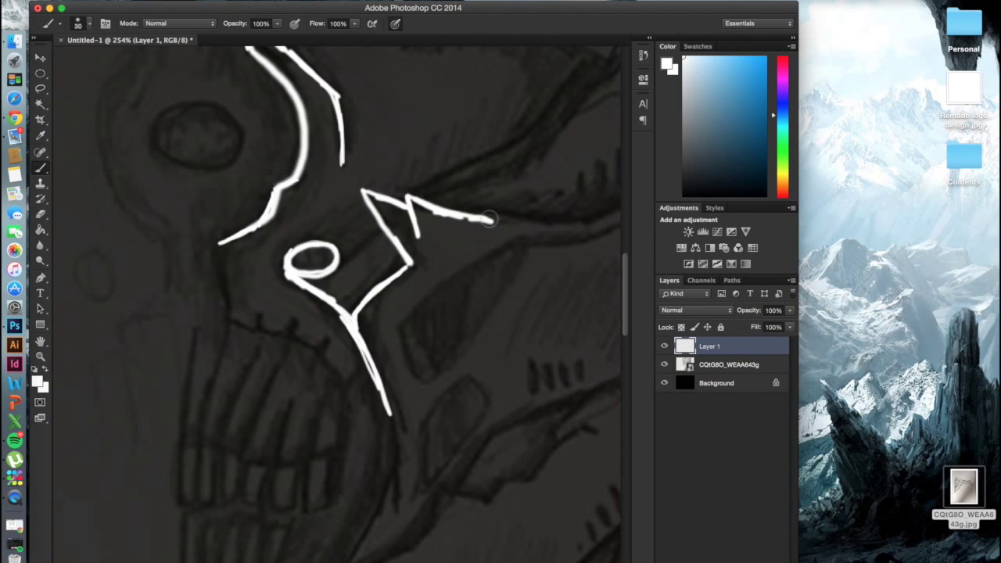
pyautogui.moveTo(322, 223); pyautogui.dragTo(369, 505)
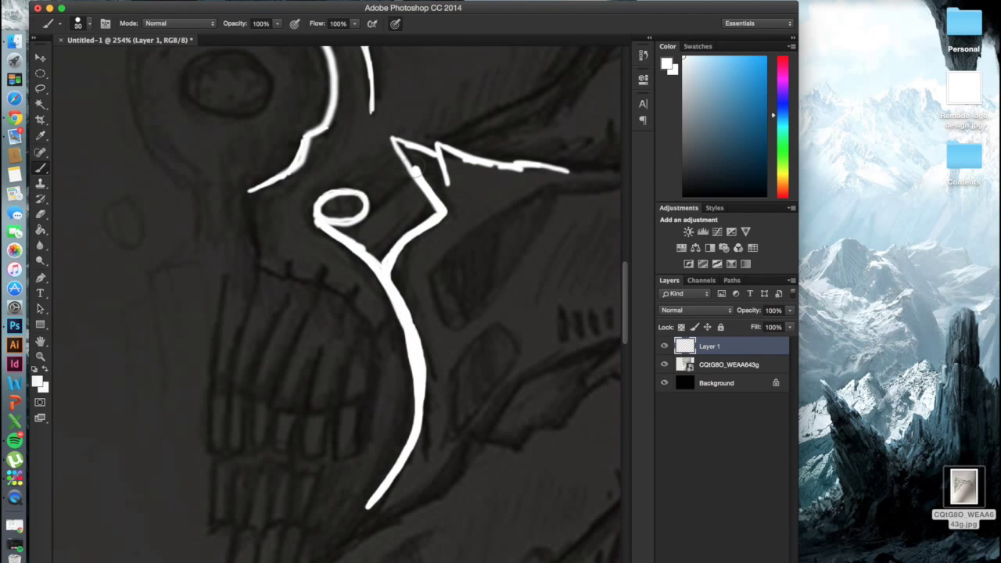
pyautogui.moveTo(258, 282)
pyautogui.mouseDown()
pyautogui.moveTo(465, 197)
pyautogui.moveTo(371, 322)
pyautogui.moveTo(347, 465)
pyautogui.mouseUp()
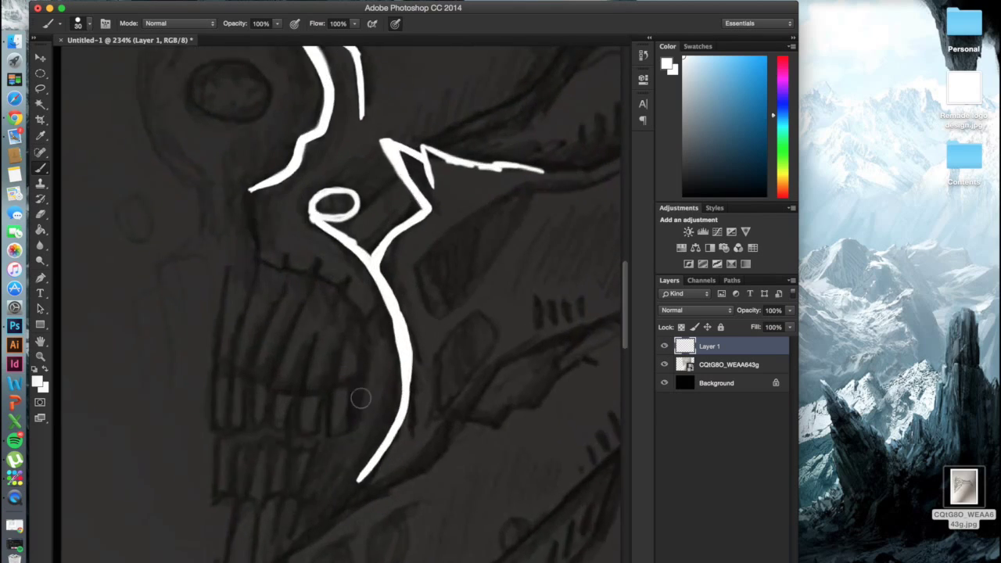
pyautogui.scroll(-5, 307, 314)
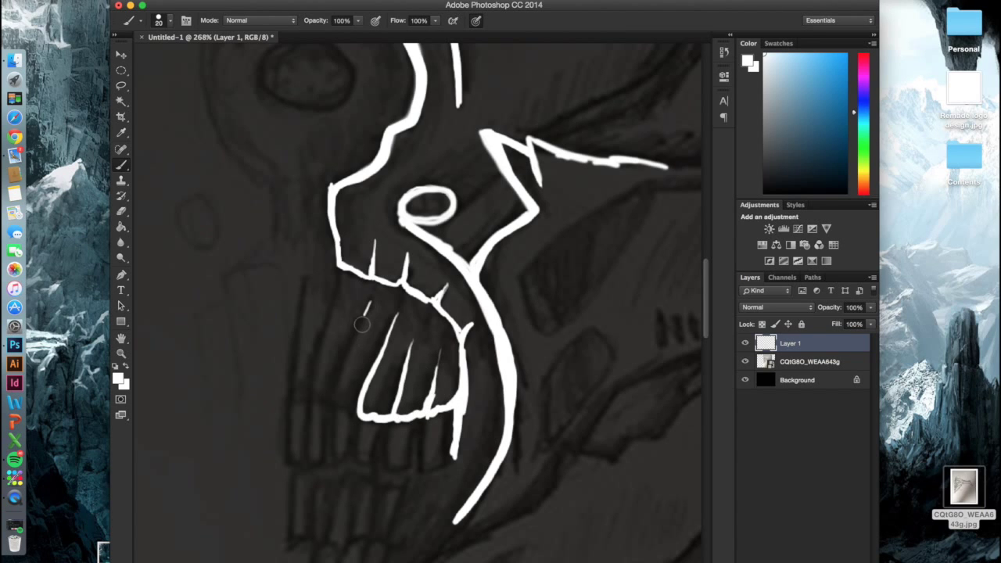
pyautogui.scroll(5, 333, 423)
# - Outline the upper teeth, with tine shapes and a rectangular tooth beneath them
pyautogui.moveTo(355, 203); pyautogui.dragTo(407, 301)
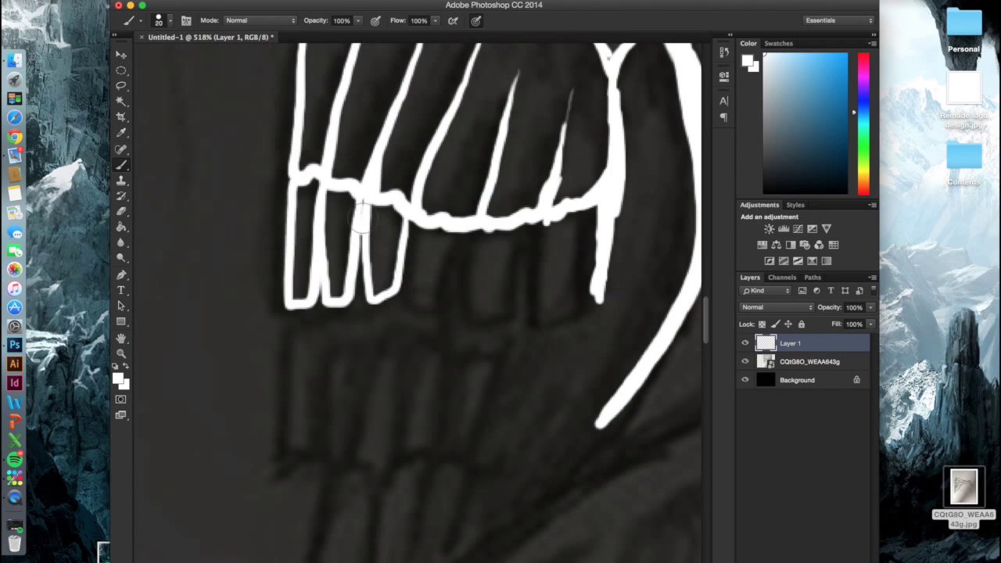
pyautogui.moveTo(406, 234); pyautogui.dragTo(469, 309)
pyautogui.moveTo(469, 227); pyautogui.dragTo(594, 329)
pyautogui.scroll(-3, 524, 415)
pyautogui.moveTo(325, 493); pyautogui.dragTo(386, 498)
pyautogui.moveTo(394, 407)
pyautogui.mouseDown()
pyautogui.moveTo(425, 433)
pyautogui.moveTo(488, 328)
pyautogui.mouseUp()
pyautogui.moveTo(469, 215)
pyautogui.mouseDown()
pyautogui.moveTo(480, 316)
pyautogui.moveTo(383, 332)
pyautogui.mouseUp()
# - Draw three lower tooth rectangles and the long tines hanging below them
pyautogui.moveTo(428, 210); pyautogui.dragTo(366, 336)
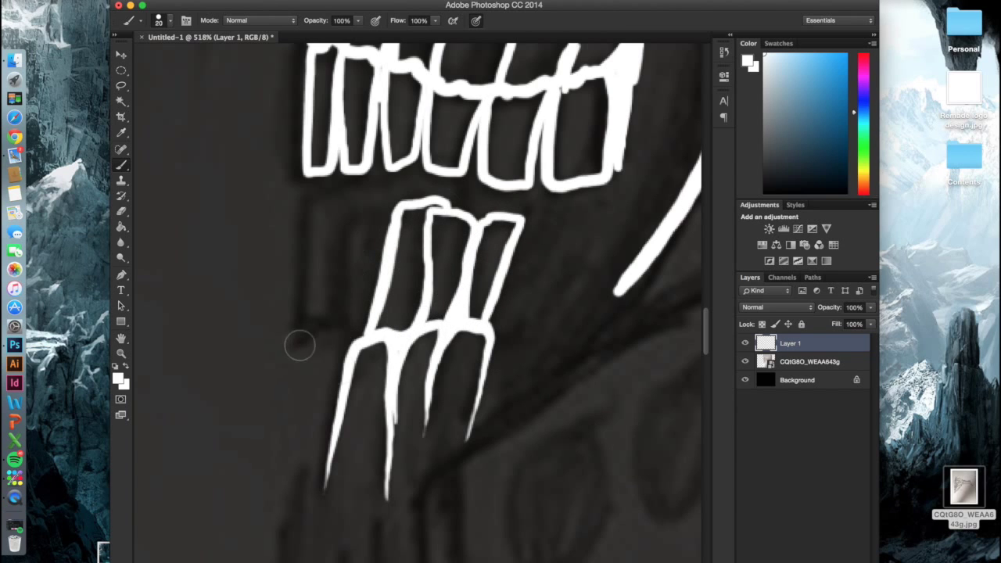
pyautogui.moveTo(391, 211); pyautogui.dragTo(333, 336)
pyautogui.moveTo(360, 194); pyautogui.dragTo(301, 328)
pyautogui.scroll(-2, 494, 306)
pyautogui.scroll(-1, 494, 306)
pyautogui.moveTo(494, 307); pyautogui.dragTo(375, 394)
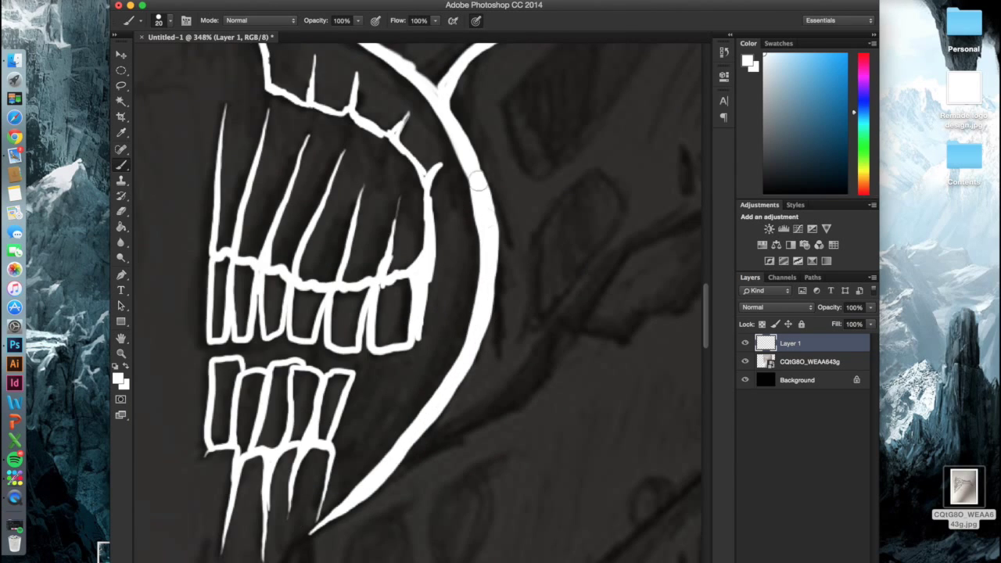
pyautogui.moveTo(215, 528)
pyautogui.mouseDown()
pyautogui.moveTo(398, 279)
pyautogui.moveTo(426, 462)
pyautogui.mouseUp()
pyautogui.moveTo(446, 324); pyautogui.dragTo(489, 407)
pyautogui.moveTo(538, 403)
pyautogui.mouseDown()
pyautogui.moveTo(483, 291)
pyautogui.moveTo(548, 559)
pyautogui.mouseUp()
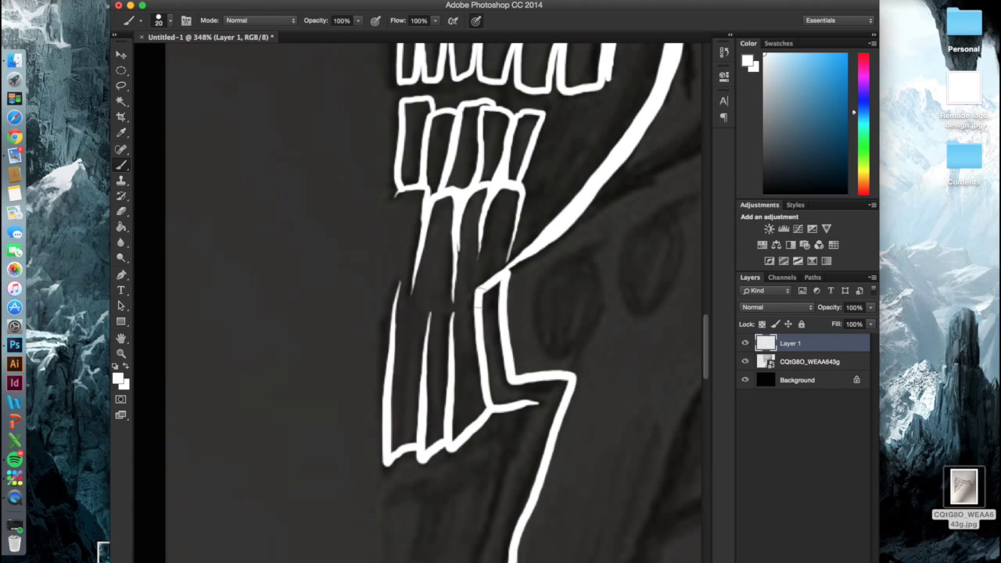
# - Extend the zigzag jaw line, trace the tine edges and start the up-right blade shape
pyautogui.scroll(-5, 539, 547)
pyautogui.scroll(5, 461, 469)
pyautogui.moveTo(459, 526); pyautogui.dragTo(505, 297)
pyautogui.moveTo(531, 107); pyautogui.dragTo(459, 526)
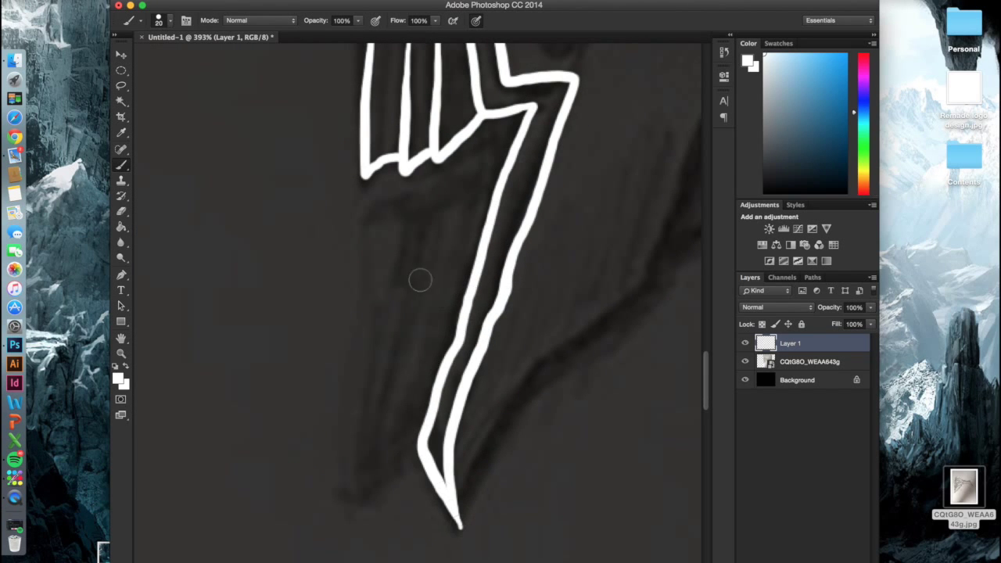
pyautogui.moveTo(408, 322); pyautogui.dragTo(418, 457)
pyautogui.moveTo(398, 289); pyautogui.dragTo(489, 115)
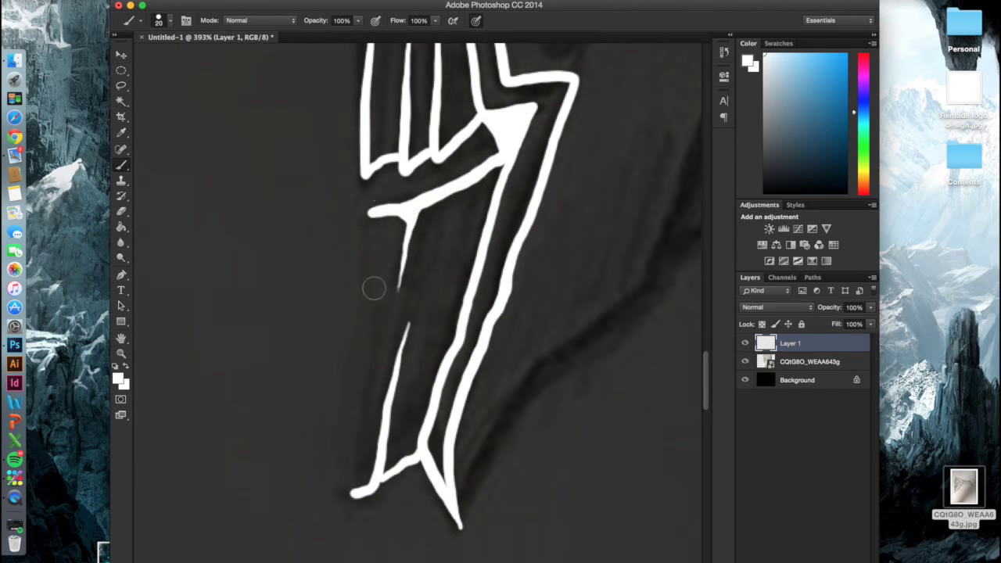
pyautogui.scroll(-4, 374, 288)
pyautogui.moveTo(354, 335); pyautogui.dragTo(609, 51)
# - Close the blade outline, enlarge the brush slightly, and draw and thicken the jagged ridge line
pyautogui.moveTo(371, 312)
pyautogui.mouseDown()
pyautogui.moveTo(555, 122)
pyautogui.moveTo(448, 305)
pyautogui.mouseUp()
pyautogui.press(']')
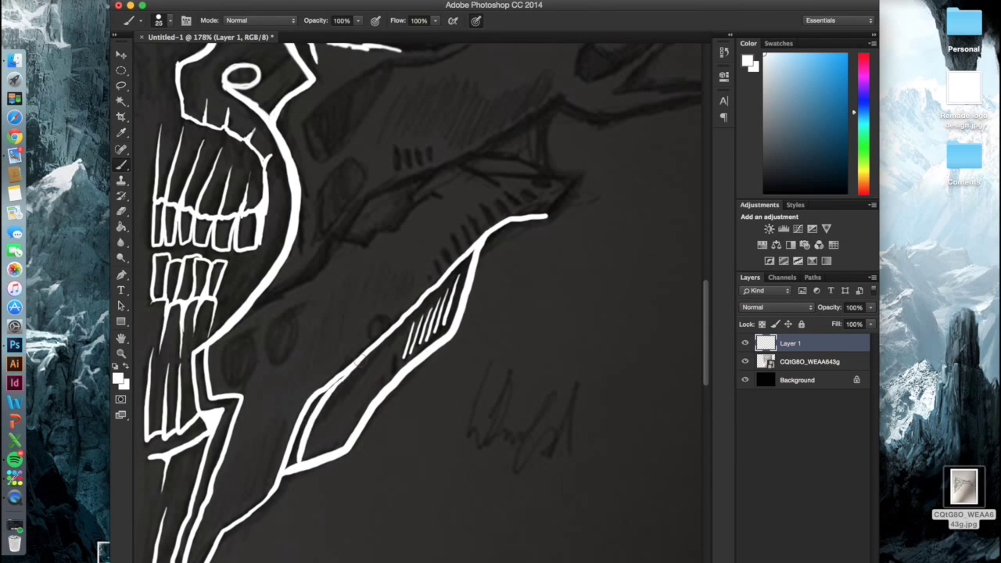
pyautogui.hscroll(-3, 346, 305)
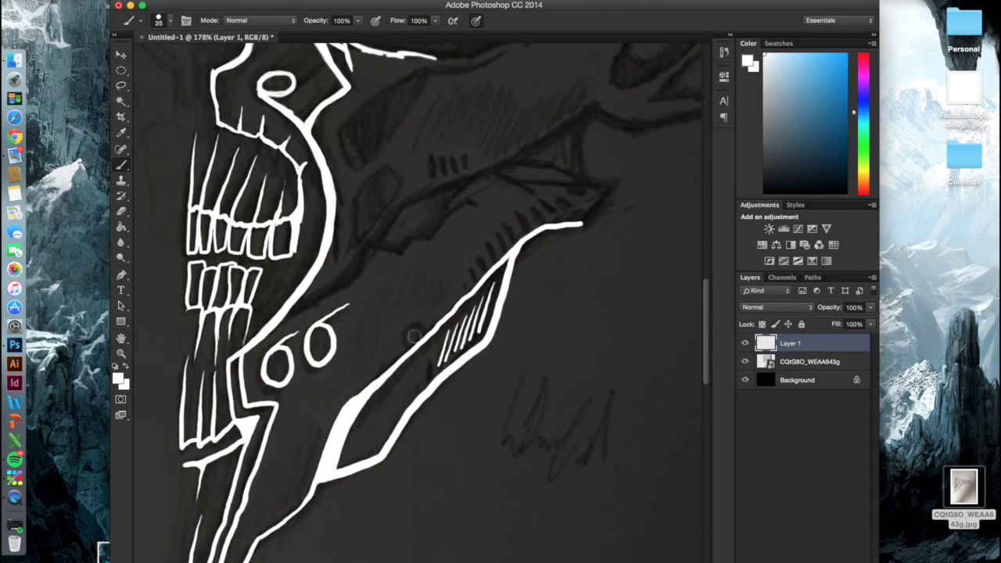
pyautogui.scroll(5, 419, 327)
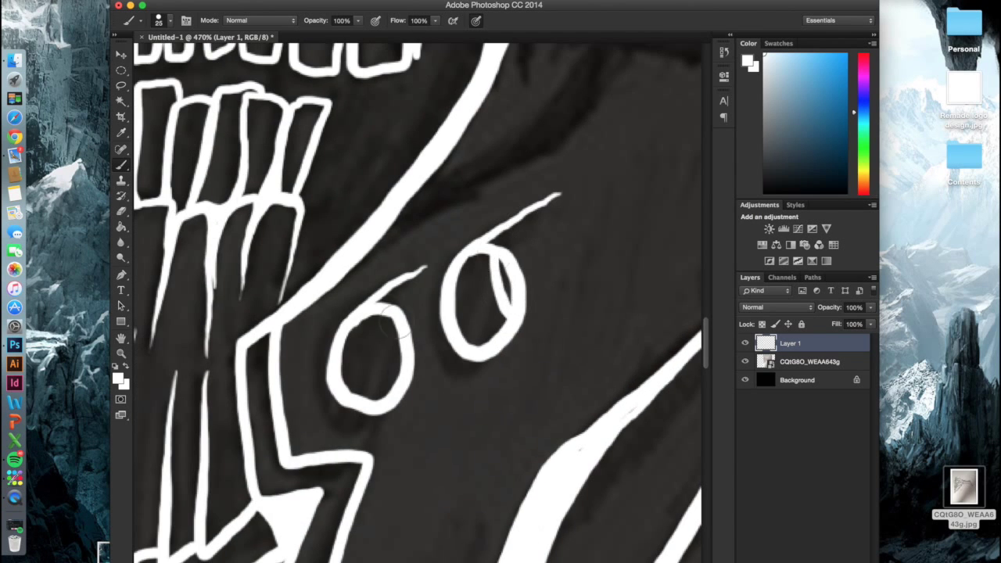
pyautogui.scroll(-2, 393, 326)
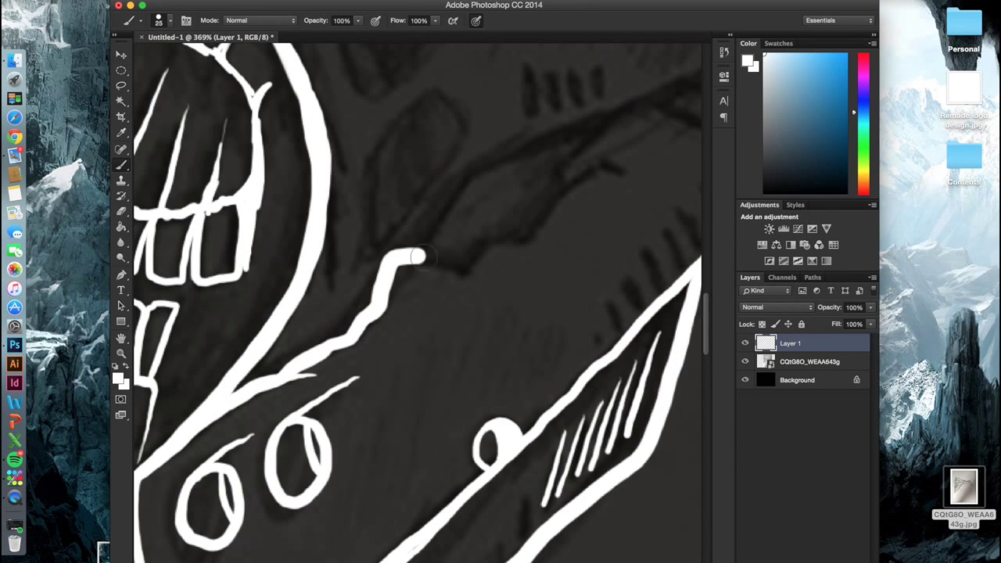
pyautogui.moveTo(266, 375); pyautogui.dragTo(624, 174)
pyautogui.moveTo(235, 391); pyautogui.dragTo(399, 258)
pyautogui.moveTo(605, 233); pyautogui.dragTo(316, 298)
# - Paint a row of small ovals along the blade and outline its tip with an inner line
pyautogui.moveTo(402, 344); pyautogui.dragTo(551, 287)
pyautogui.moveTo(495, 228); pyautogui.dragTo(522, 239)
pyautogui.moveTo(473, 233)
pyautogui.mouseDown()
pyautogui.moveTo(500, 244)
pyautogui.moveTo(481, 254)
pyautogui.mouseUp()
pyautogui.moveTo(408, 262); pyautogui.dragTo(442, 285)
pyautogui.moveTo(615, 200)
pyautogui.mouseDown()
pyautogui.moveTo(552, 291)
pyautogui.moveTo(456, 190)
pyautogui.moveTo(344, 168)
pyautogui.moveTo(252, 260)
pyautogui.mouseUp()
pyautogui.moveTo(358, 160)
pyautogui.mouseDown()
pyautogui.moveTo(545, 201)
pyautogui.moveTo(366, 352)
pyautogui.mouseUp()
# - Paint the triangular loop and filled eye shape, hatching the loop's edge and filling its interior white
pyautogui.hscroll(-5, 545, 200)
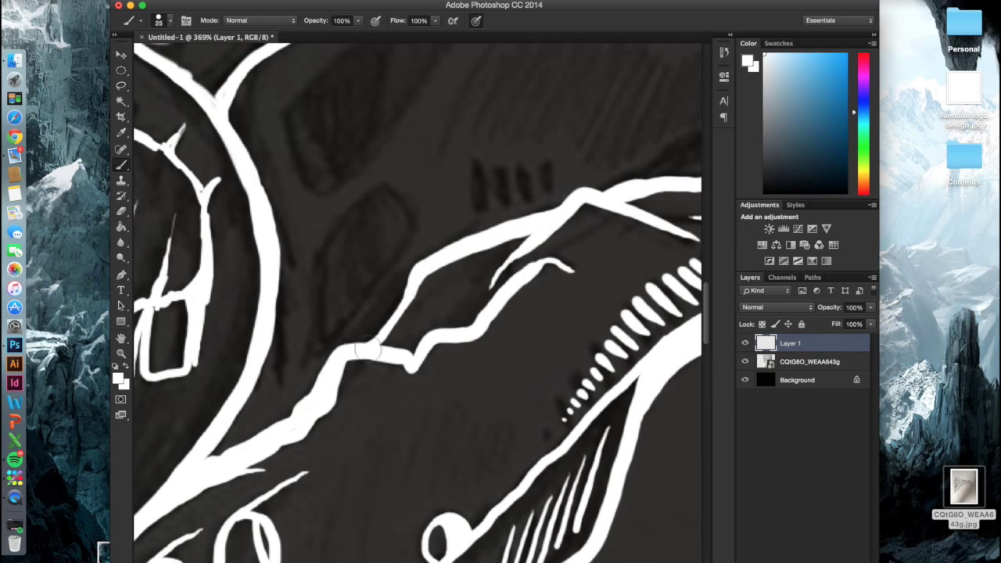
pyautogui.scroll(-5, 275, 397)
pyautogui.scroll(3, 329, 308)
pyautogui.moveTo(334, 317)
pyautogui.mouseDown()
pyautogui.moveTo(328, 309)
pyautogui.moveTo(352, 367)
pyautogui.moveTo(351, 336)
pyautogui.moveTo(406, 258)
pyautogui.mouseUp()
pyautogui.scroll(-3, 512, 258)
pyautogui.scroll(-2, 407, 258)
pyautogui.moveTo(367, 313)
pyautogui.mouseDown()
pyautogui.moveTo(326, 407)
pyautogui.moveTo(330, 362)
pyautogui.mouseUp()
pyautogui.scroll(5, 352, 434)
pyautogui.moveTo(376, 332); pyautogui.dragTo(385, 297)
pyautogui.moveTo(331, 217); pyautogui.dragTo(292, 252)
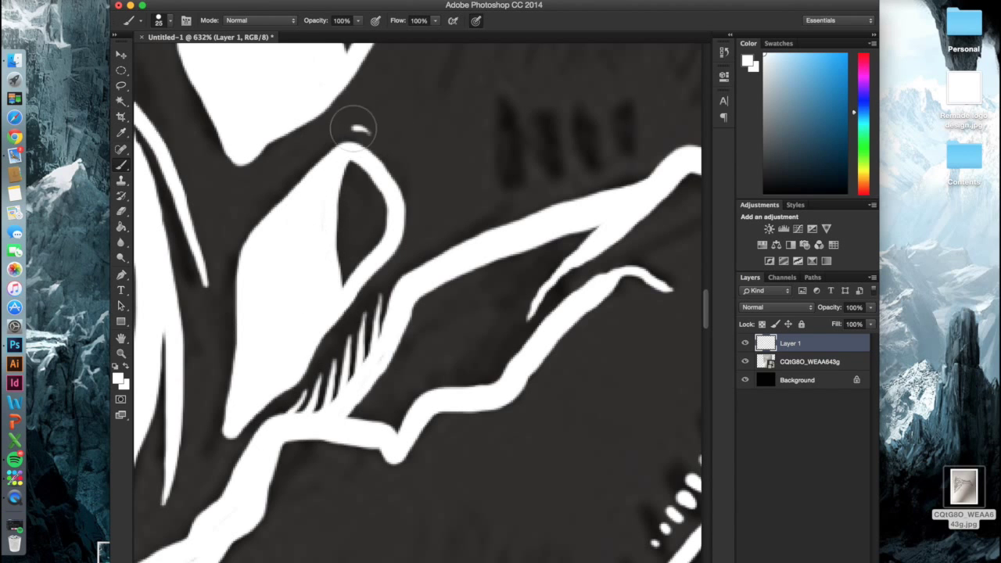
# - Add hatch strokes along the lower-right blade, then pan to the next area
pyautogui.moveTo(485, 379); pyautogui.dragTo(520, 336)
pyautogui.moveTo(445, 395); pyautogui.dragTo(481, 348)
pyautogui.moveTo(383, 430); pyautogui.dragTo(415, 383)
pyautogui.scroll(-5, 391, 407)
pyautogui.scroll(4, 391, 207)
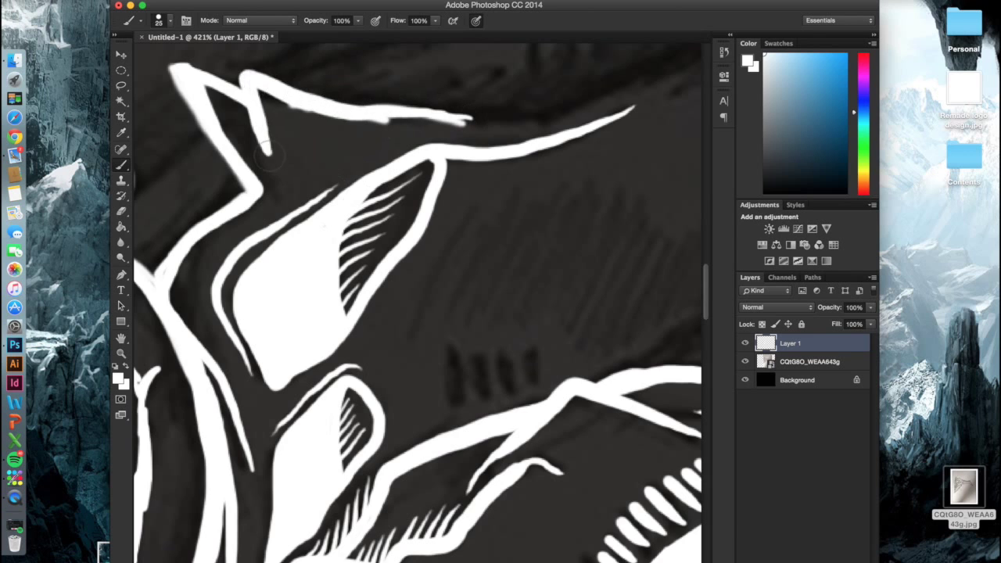
pyautogui.moveTo(593, 266); pyautogui.dragTo(480, 234)
pyautogui.scroll(-3, 480, 234)
# - Outline the next horn shape in white and draw a vertical stroke above the ridge
pyautogui.moveTo(652, 252); pyautogui.dragTo(283, 334)
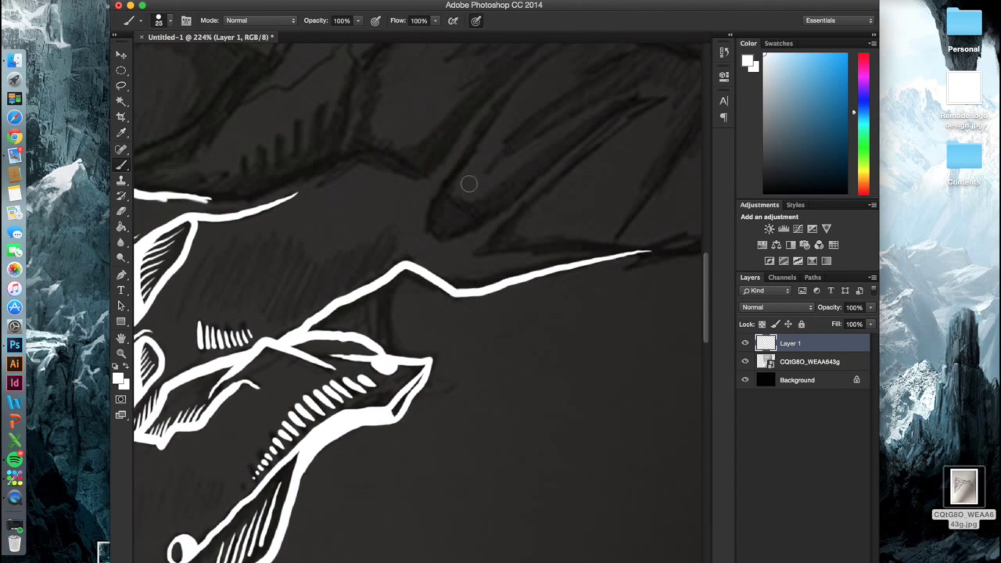
pyautogui.moveTo(135, 192)
pyautogui.mouseDown()
pyautogui.moveTo(367, 151)
pyautogui.moveTo(450, 156)
pyautogui.mouseUp()
pyautogui.moveTo(461, 166); pyautogui.dragTo(527, 193)
pyautogui.scroll(2, 527, 193)
pyautogui.moveTo(428, 237); pyautogui.dragTo(415, 313)
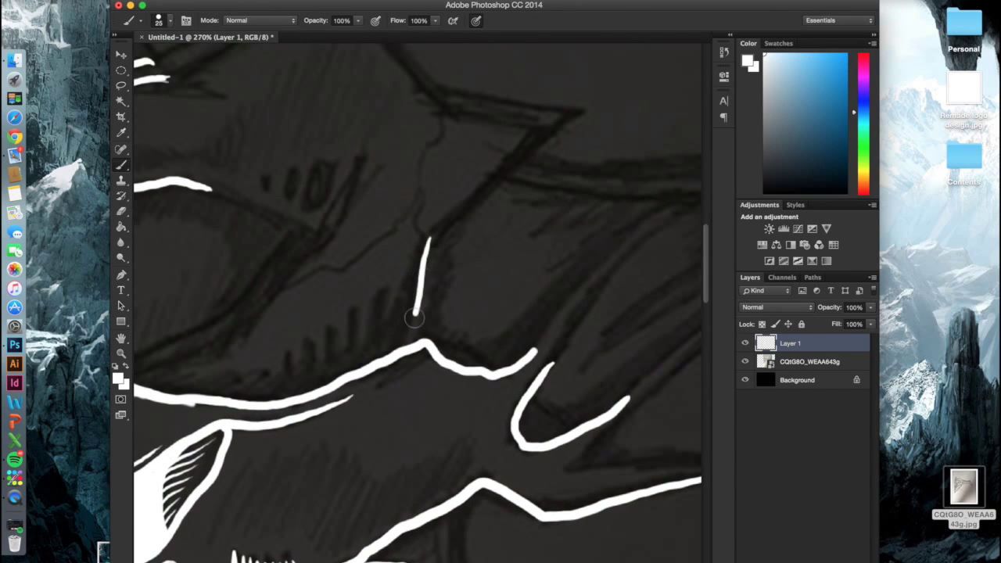
pyautogui.moveTo(428, 234)
pyautogui.mouseDown()
pyautogui.moveTo(453, 109)
pyautogui.moveTo(305, 94)
pyautogui.mouseUp()
# - Draw the wing's long loop with connecting curves and further outline strokes
pyautogui.moveTo(385, 325); pyautogui.dragTo(554, 174)
pyautogui.moveTo(336, 352); pyautogui.dragTo(405, 305)
pyautogui.moveTo(571, 176)
pyautogui.mouseDown()
pyautogui.moveTo(446, 271)
pyautogui.moveTo(530, 323)
pyautogui.mouseUp()
pyautogui.moveTo(652, 258); pyautogui.dragTo(422, 444)
pyautogui.hscroll(5, 422, 444)
pyautogui.moveTo(258, 207); pyautogui.dragTo(625, 278)
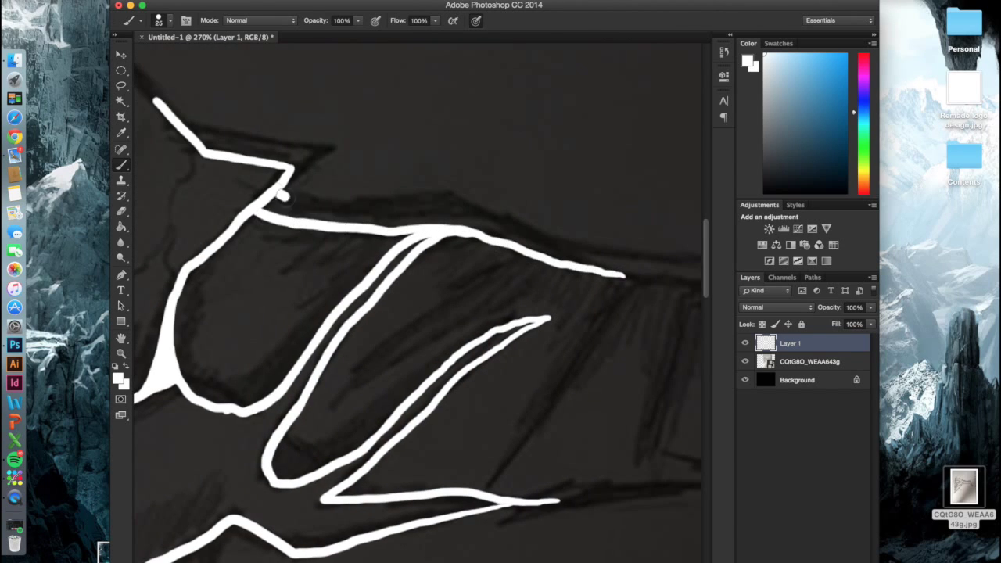
pyautogui.moveTo(283, 192); pyautogui.dragTo(526, 233)
pyautogui.hscroll(5, 526, 128)
# - Trace the doubled top edge, both long diagonal edges and the inner struts of the wing
pyautogui.moveTo(357, 197); pyautogui.dragTo(659, 123)
pyautogui.moveTo(336, 228); pyautogui.dragTo(618, 194)
pyautogui.scroll(-3, 358, 230)
pyautogui.moveTo(355, 136); pyautogui.dragTo(514, 441)
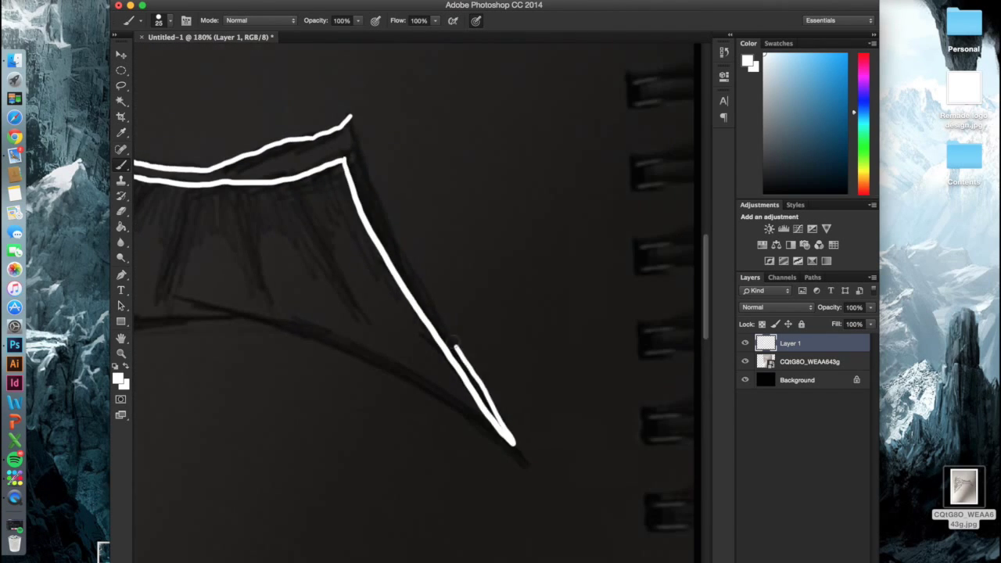
pyautogui.moveTo(460, 349); pyautogui.dragTo(281, 144)
pyautogui.scroll(-5, 485, 312)
pyautogui.scroll(5, 485, 313)
pyautogui.moveTo(430, 184); pyautogui.dragTo(303, 379)
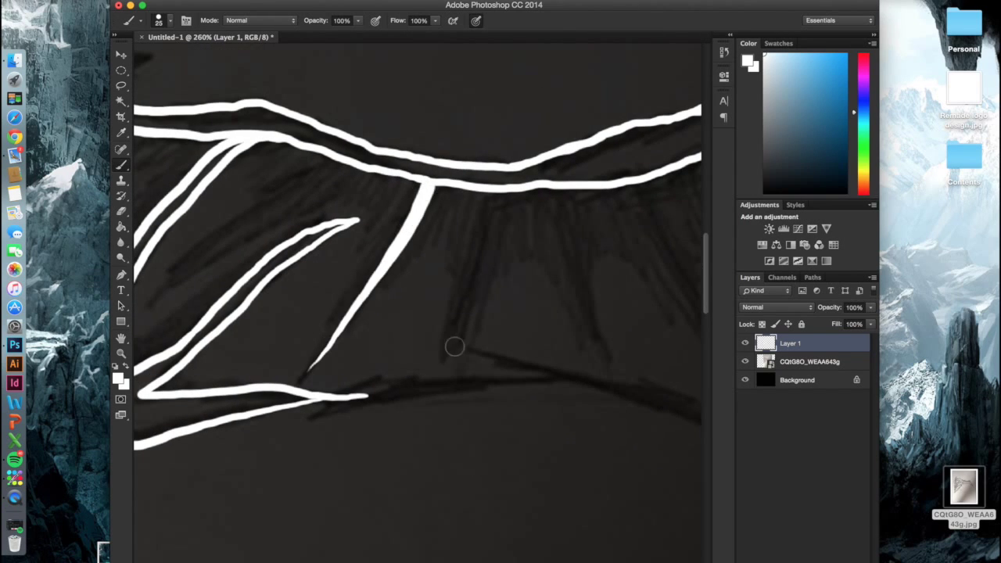
pyautogui.moveTo(500, 196); pyautogui.dragTo(447, 352)
pyautogui.scroll(2, 486, 289)
pyautogui.scroll(-4, 487, 289)
pyautogui.scroll(-1, 487, 290)
# - Ink the wing's lower edge and paint a thick diagonal bone line inside the wing
pyautogui.moveTo(186, 234); pyautogui.dragTo(640, 341)
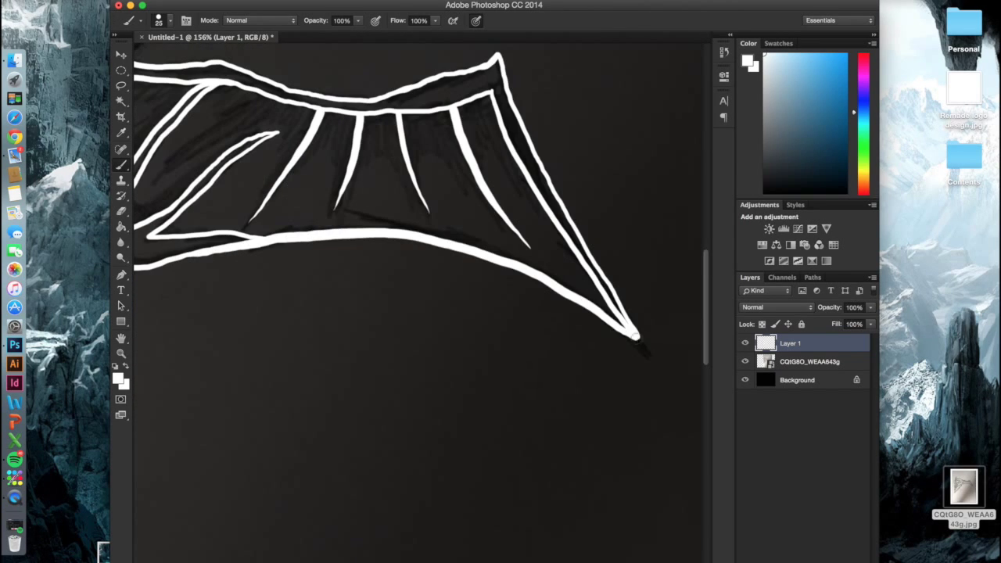
pyautogui.moveTo(352, 211); pyautogui.dragTo(435, 232)
pyautogui.scroll(3, 361, 307)
pyautogui.scroll(3, 360, 308)
pyautogui.moveTo(618, 187); pyautogui.dragTo(390, 407)
pyautogui.scroll(1, 446, 229)
pyautogui.moveTo(484, 125); pyautogui.dragTo(286, 425)
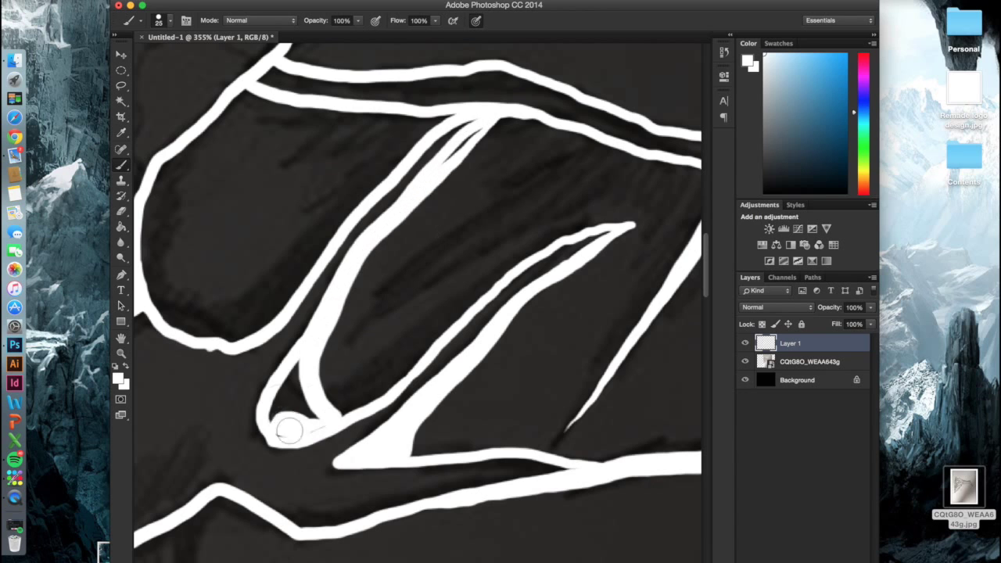
# - Thicken and fill out the curved bone line on the left, adding a stroke near the jaw
pyautogui.moveTo(250, 94); pyautogui.dragTo(172, 320)
pyautogui.moveTo(313, 164); pyautogui.dragTo(250, 317)
pyautogui.moveTo(375, 383); pyautogui.dragTo(264, 284)
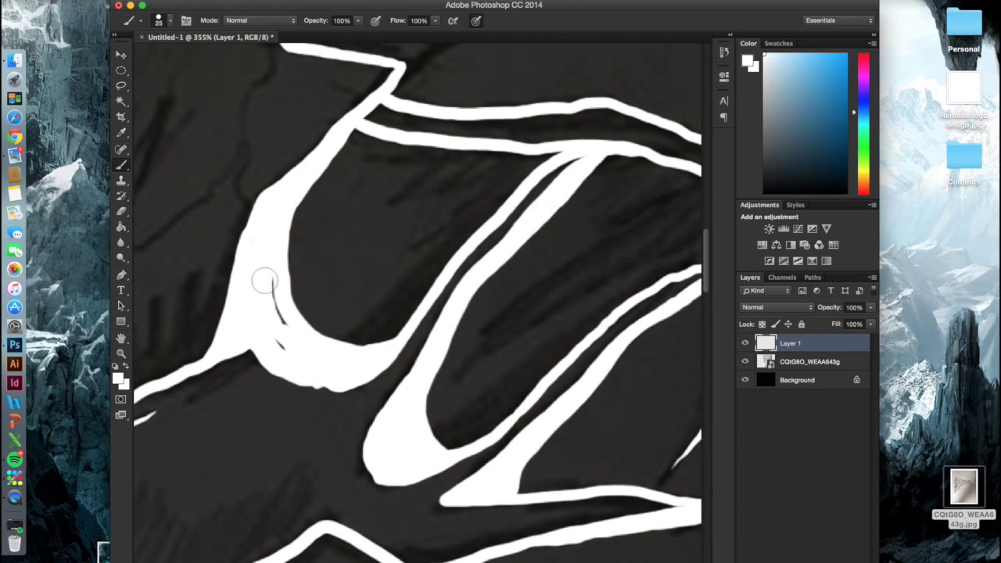
pyautogui.scroll(-5, 319, 366)
pyautogui.scroll(5, 319, 366)
pyautogui.moveTo(406, 376); pyautogui.dragTo(336, 438)
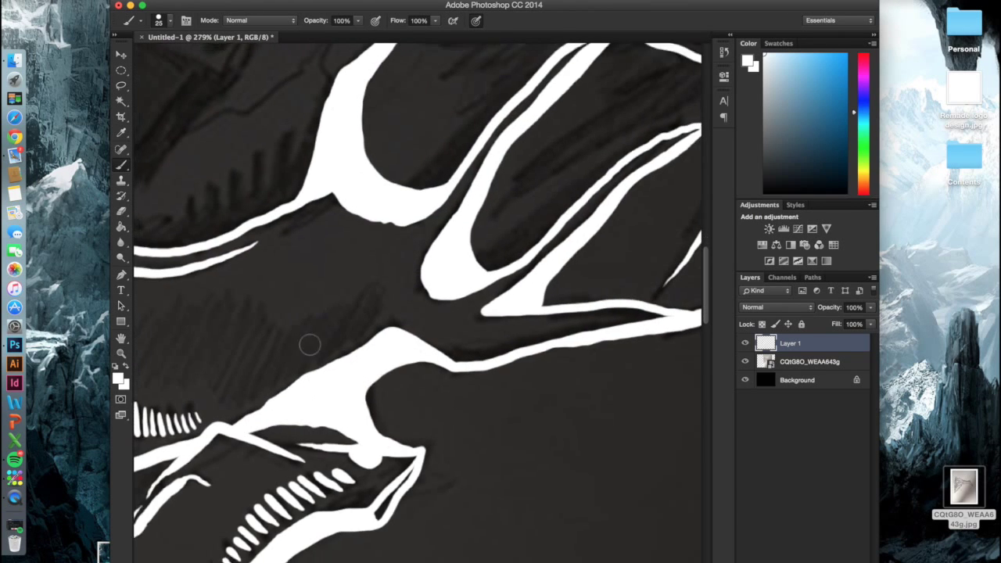
# - Add diagonal white hatching across the skull and a row of hatch lines over the dark cheek
pyautogui.moveTo(594, 305); pyautogui.dragTo(508, 336)
pyautogui.moveTo(508, 274); pyautogui.dragTo(406, 195)
pyautogui.moveTo(337, 140); pyautogui.dragTo(438, 180)
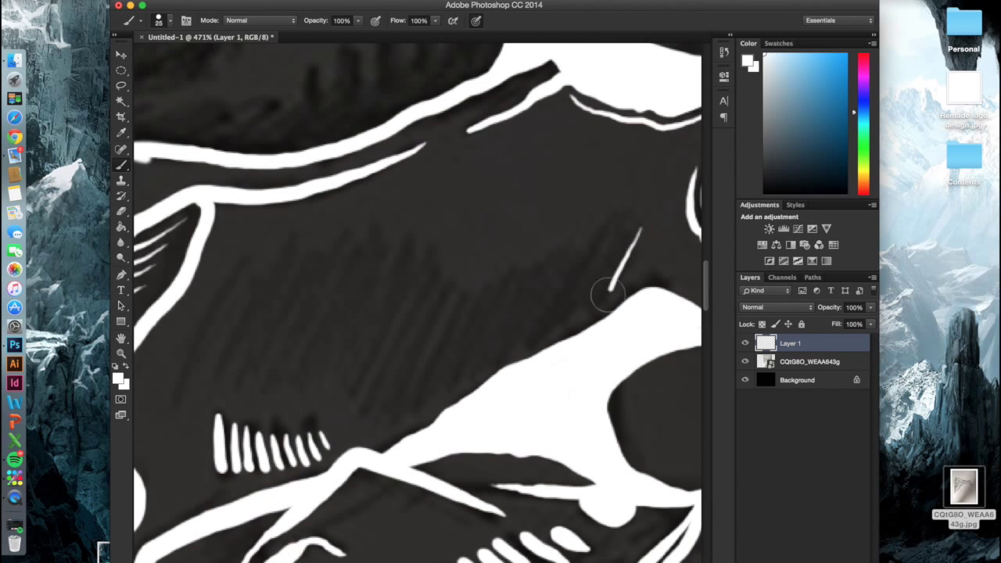
pyautogui.scroll(2, 359, 282)
pyautogui.moveTo(629, 227); pyautogui.dragTo(504, 348)
pyautogui.moveTo(469, 242); pyautogui.dragTo(423, 352)
pyautogui.moveTo(351, 239); pyautogui.dragTo(304, 367)
pyautogui.moveTo(258, 258); pyautogui.dragTo(223, 344)
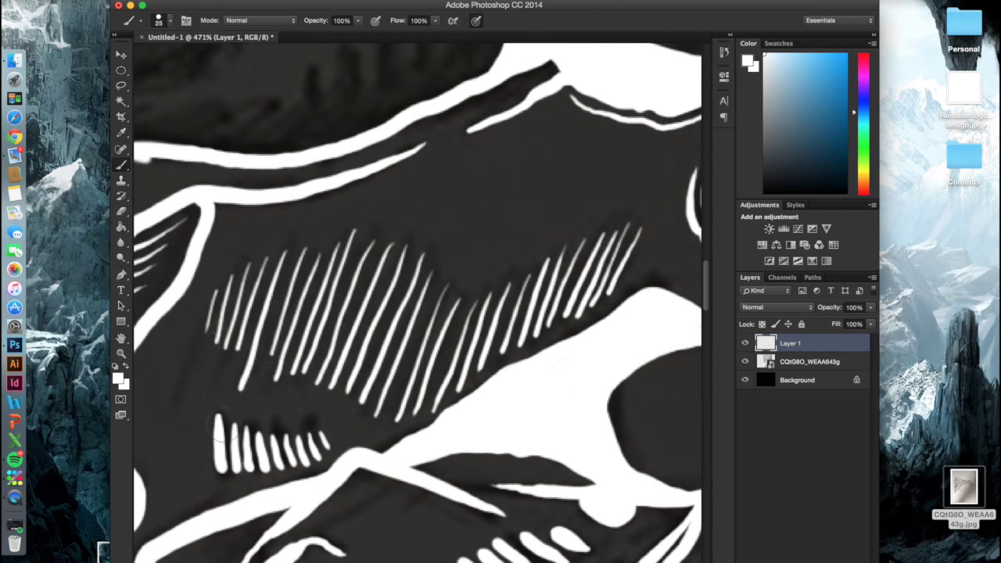
pyautogui.scroll(-5, 499, 301)
pyautogui.scroll(5, 680, 207)
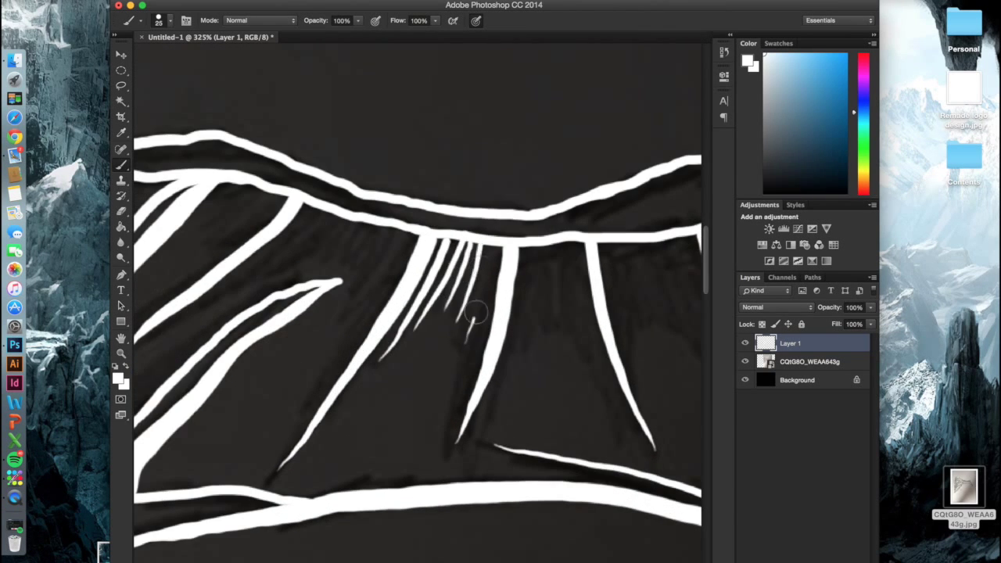
# - Paint tapered rib strokes fanning through the wing membrane toward the wing tip
pyautogui.moveTo(525, 247); pyautogui.dragTo(505, 366)
pyautogui.moveTo(579, 242); pyautogui.dragTo(628, 423)
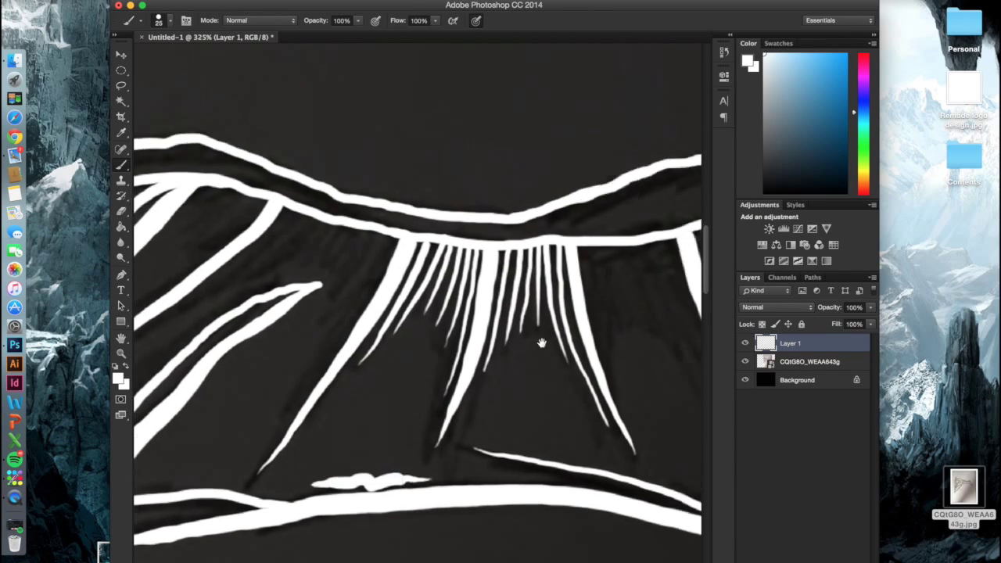
pyautogui.moveTo(540, 342); pyautogui.dragTo(272, 359)
pyautogui.moveTo(358, 267)
pyautogui.mouseDown()
pyautogui.moveTo(425, 418)
pyautogui.moveTo(408, 353)
pyautogui.mouseUp()
pyautogui.moveTo(386, 258); pyautogui.dragTo(401, 311)
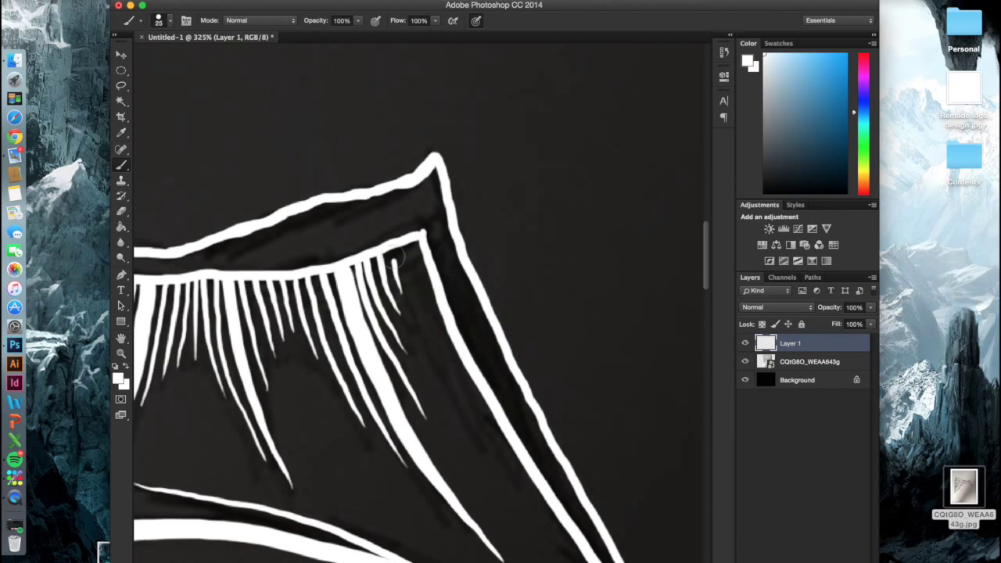
pyautogui.moveTo(386, 243)
pyautogui.mouseDown()
pyautogui.moveTo(425, 296)
pyautogui.moveTo(577, 358)
pyautogui.mouseUp()
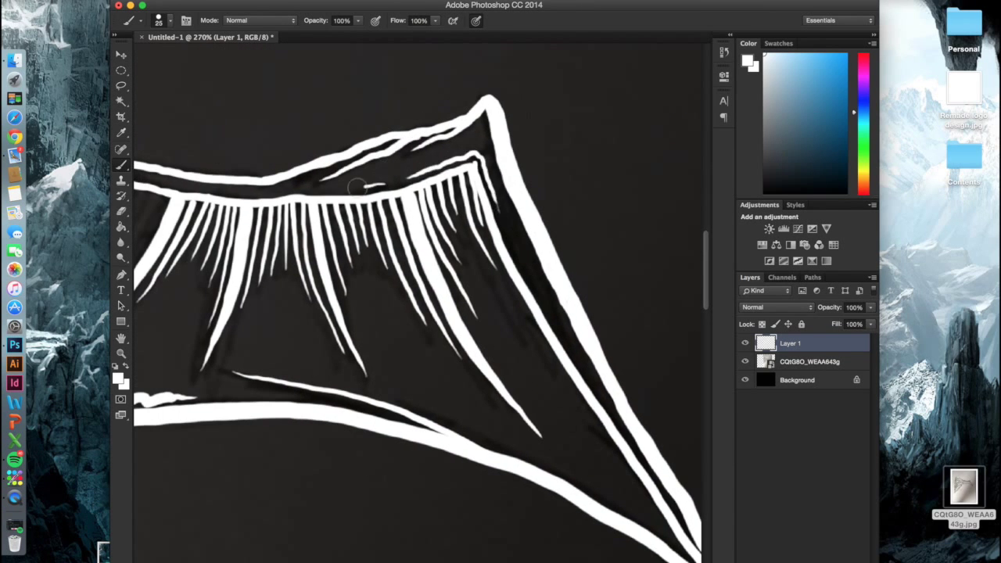
pyautogui.moveTo(355, 186); pyautogui.dragTo(461, 341)
# - Add feather strokes below the wing ridge and a white stroke from the beak tip
pyautogui.moveTo(453, 265); pyautogui.dragTo(383, 325)
pyautogui.moveTo(429, 258); pyautogui.dragTo(342, 323)
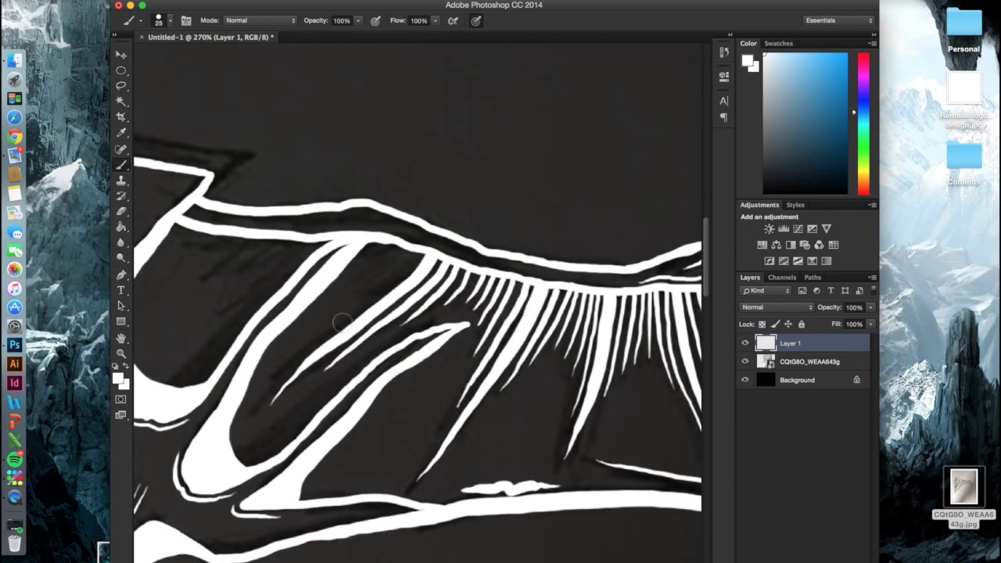
pyautogui.scroll(-5, 242, 247)
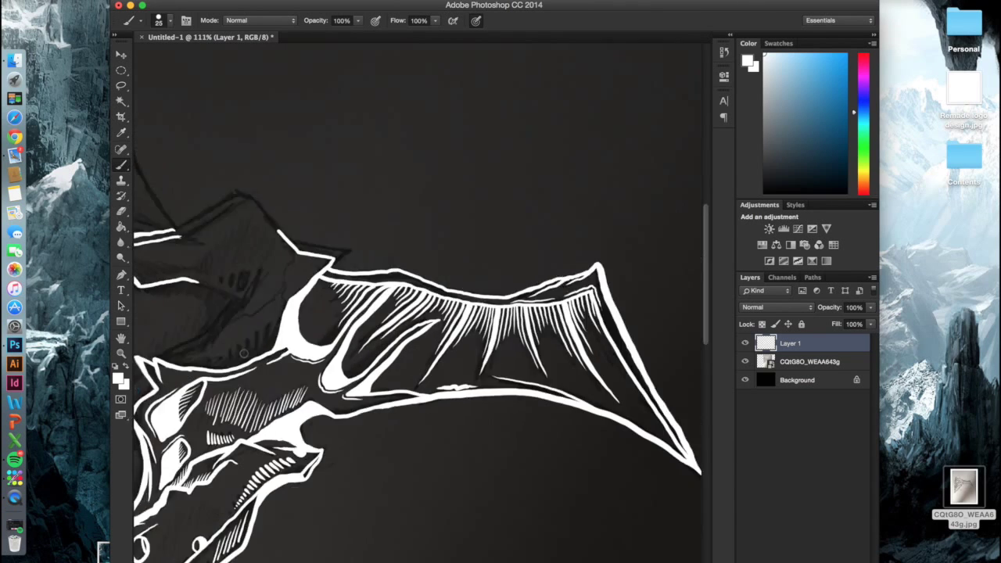
pyautogui.scroll(4, 238, 264)
pyautogui.moveTo(260, 243); pyautogui.dragTo(352, 267)
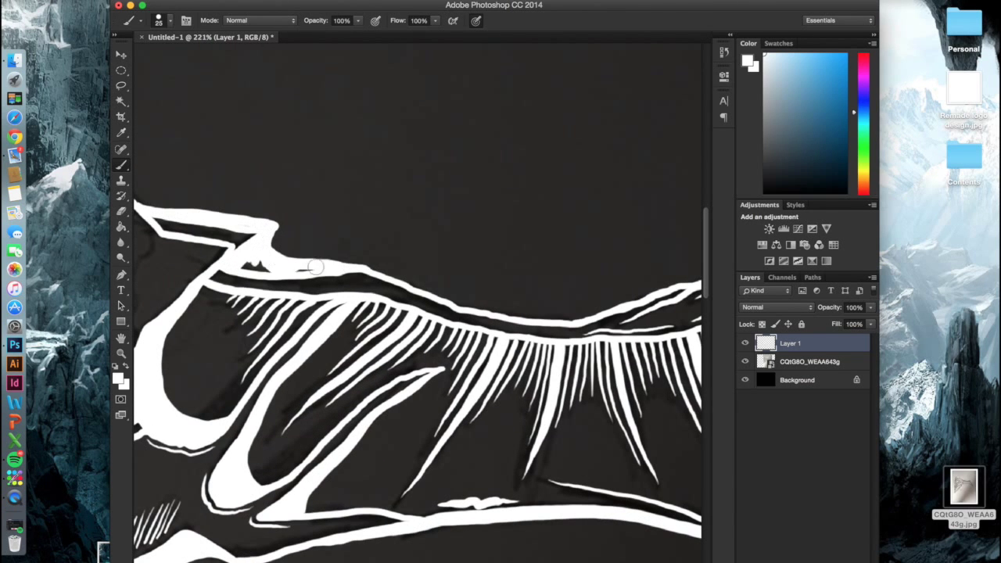
pyautogui.scroll(-5, 297, 274)
pyautogui.scroll(6, 281, 329)
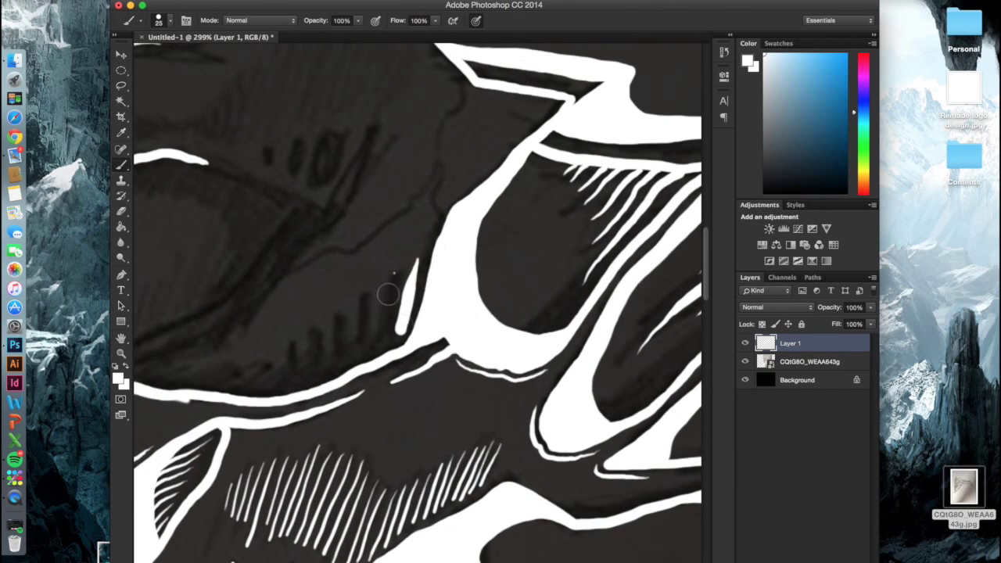
# - Hatch around the eye socket, paint a long brow stroke and small oval marks above it
pyautogui.moveTo(387, 278); pyautogui.dragTo(360, 352)
pyautogui.moveTo(317, 328); pyautogui.dragTo(285, 376)
pyautogui.hscroll(-5, 407, 217)
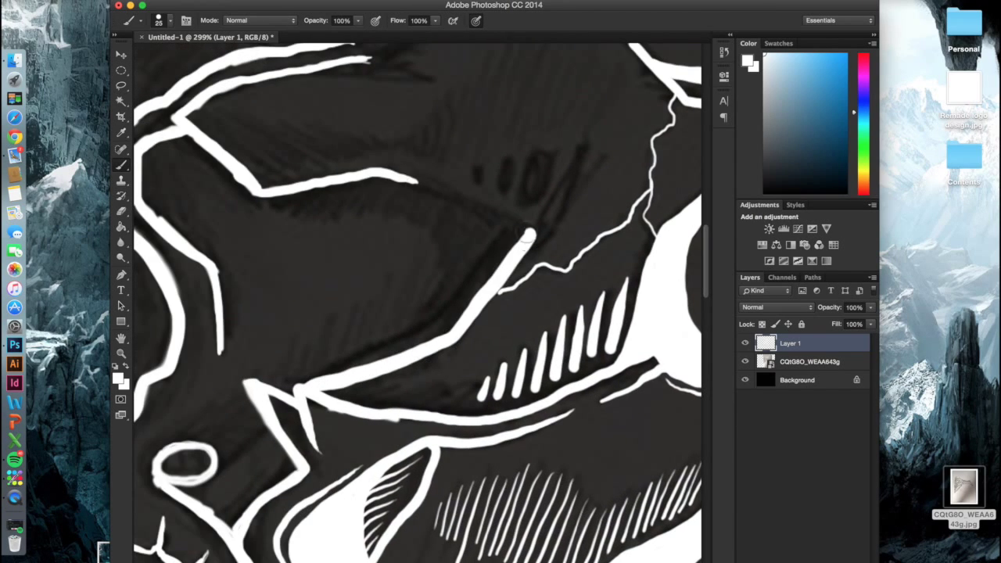
pyautogui.moveTo(520, 156); pyautogui.dragTo(508, 195)
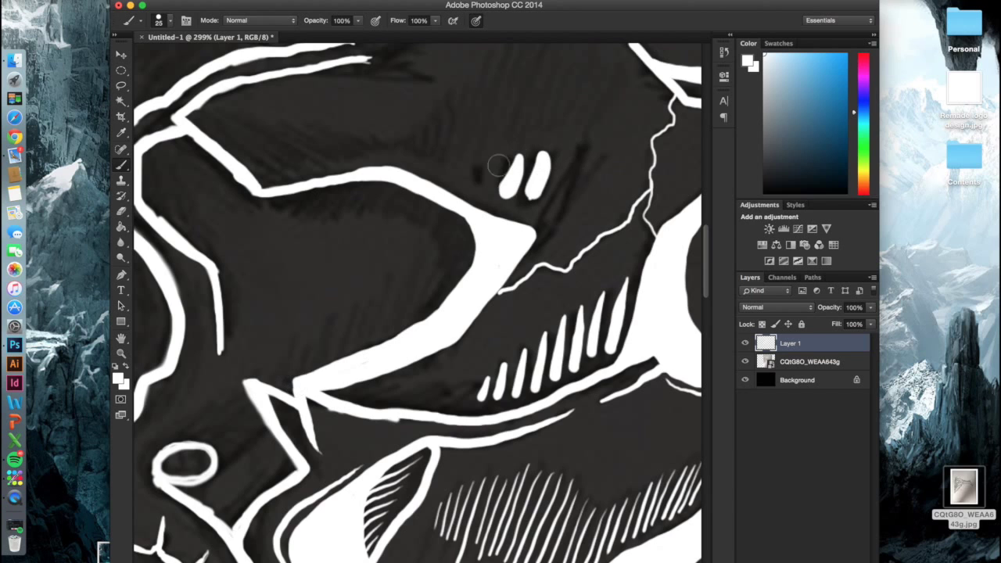
pyautogui.moveTo(473, 157); pyautogui.dragTo(463, 189)
pyautogui.moveTo(594, 105); pyautogui.dragTo(516, 227)
# - Add fine hatch strokes along the brow ridge
pyautogui.scroll(4, 508, 226)
pyautogui.moveTo(235, 215); pyautogui.dragTo(293, 266)
pyautogui.moveTo(364, 228); pyautogui.dragTo(424, 238)
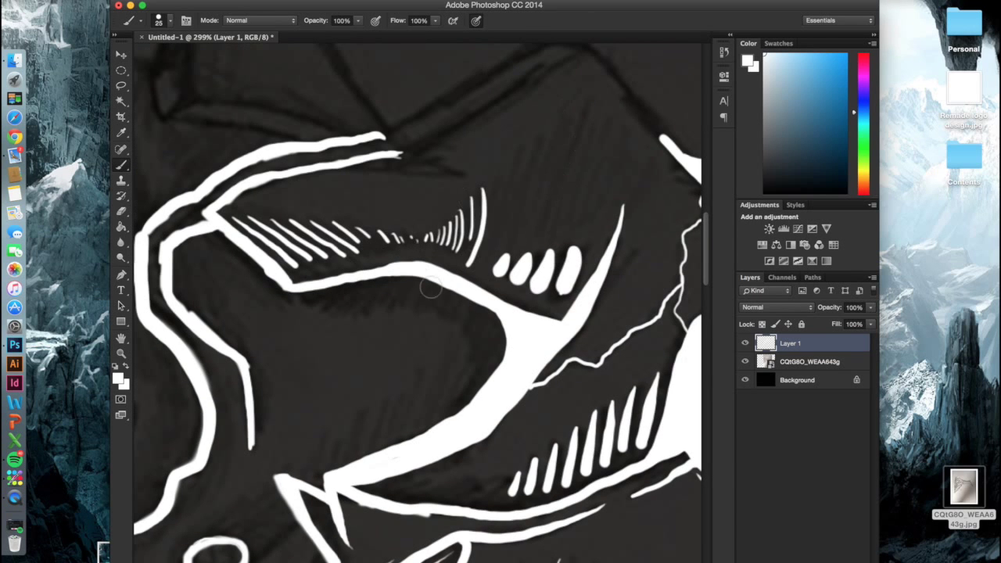
pyautogui.scroll(1, 431, 288)
pyautogui.scroll(-2, 431, 235)
# - Paint a row of five diagonal white hatch strokes along the lower jaw on Layer 1
pyautogui.scroll(-3, 431, 234)
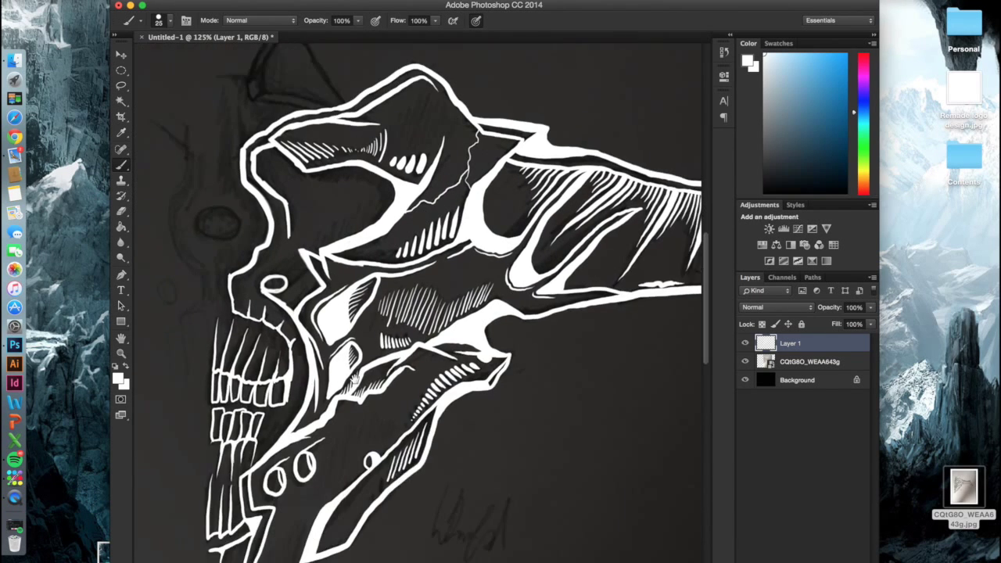
pyautogui.scroll(2, 426, 281)
pyautogui.scroll(2, 323, 242)
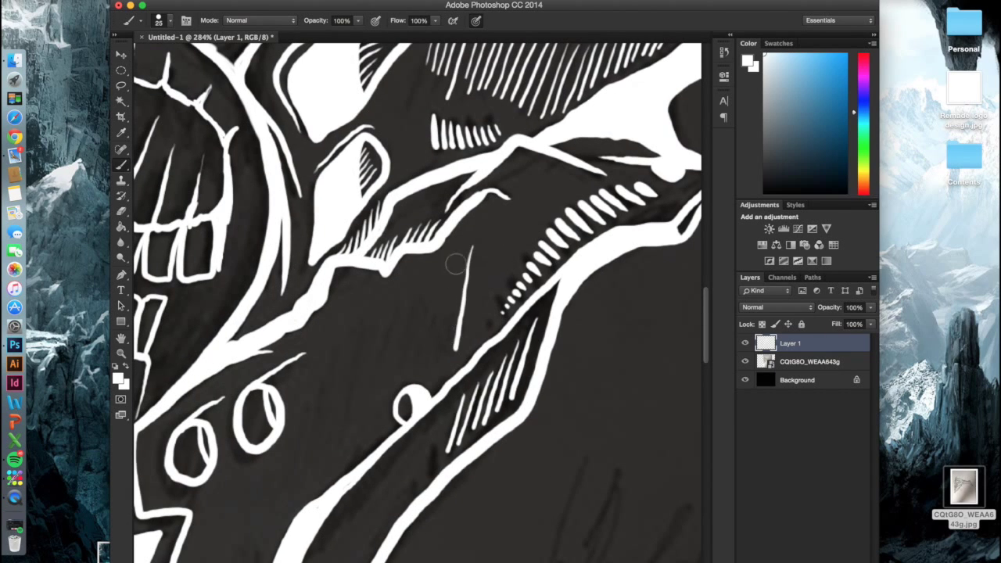
pyautogui.moveTo(465, 254); pyautogui.dragTo(438, 356)
pyautogui.moveTo(427, 290); pyautogui.dragTo(405, 375)
pyautogui.moveTo(387, 311); pyautogui.dragTo(361, 419)
pyautogui.moveTo(344, 344); pyautogui.dragTo(319, 444)
pyautogui.moveTo(305, 415); pyautogui.dragTo(283, 479)
# - Extend the diagonal hatching with three more strokes further down the jaw edge
pyautogui.scroll(-5, 459, 234)
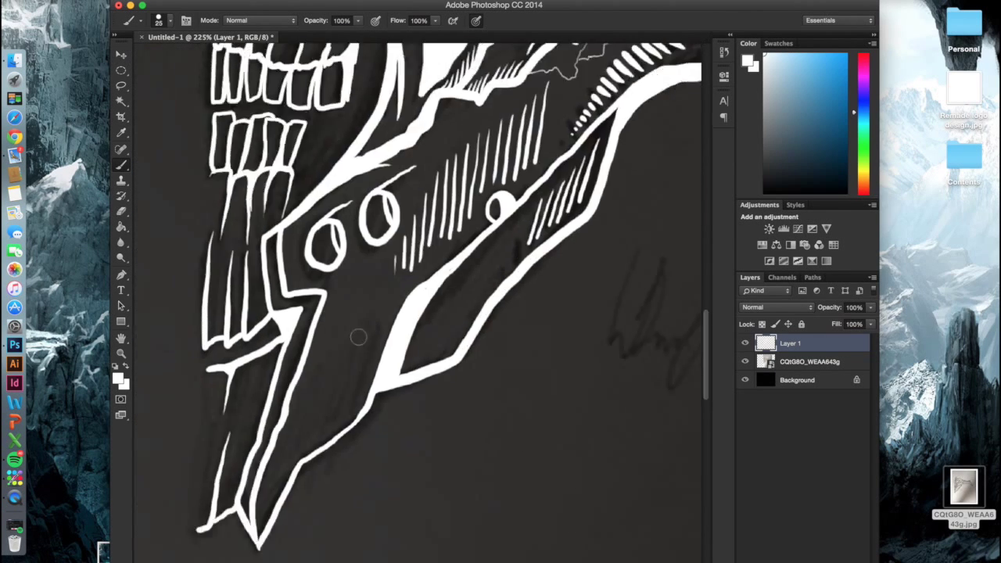
pyautogui.hscroll(-3, 460, 234)
pyautogui.moveTo(434, 223); pyautogui.dragTo(395, 324)
pyautogui.moveTo(406, 250); pyautogui.dragTo(383, 332)
pyautogui.moveTo(372, 281); pyautogui.dragTo(352, 344)
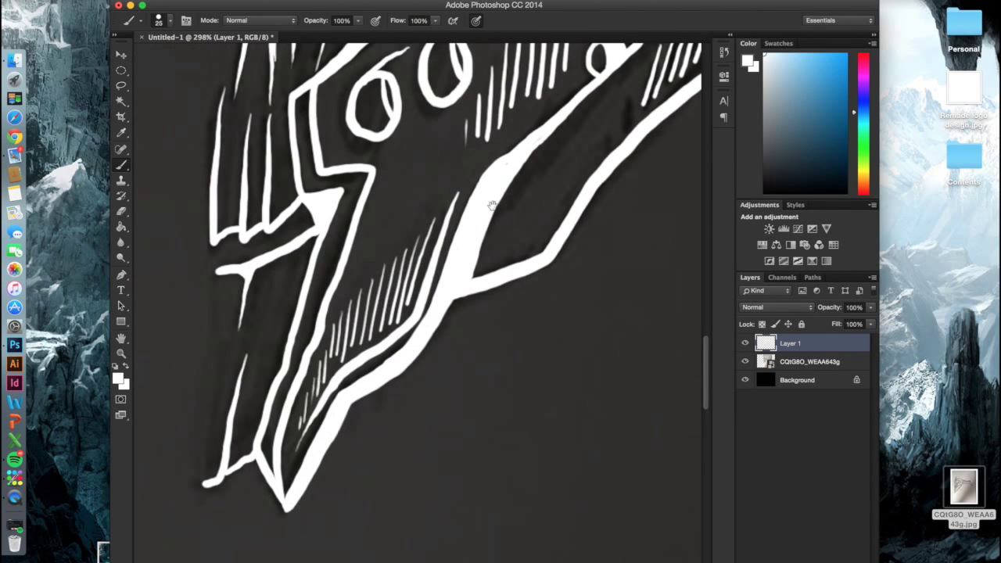
pyautogui.scroll(5, 492, 204)
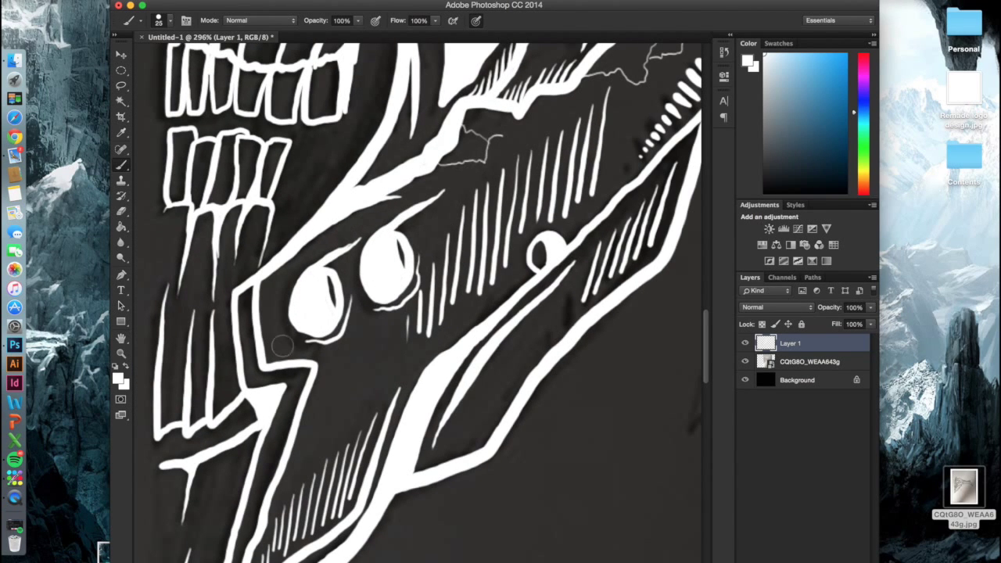
pyautogui.scroll(-4, 314, 361)
# - Ink white strokes along the lower teeth and the gum line between the tooth rows
pyautogui.scroll(4, 369, 310)
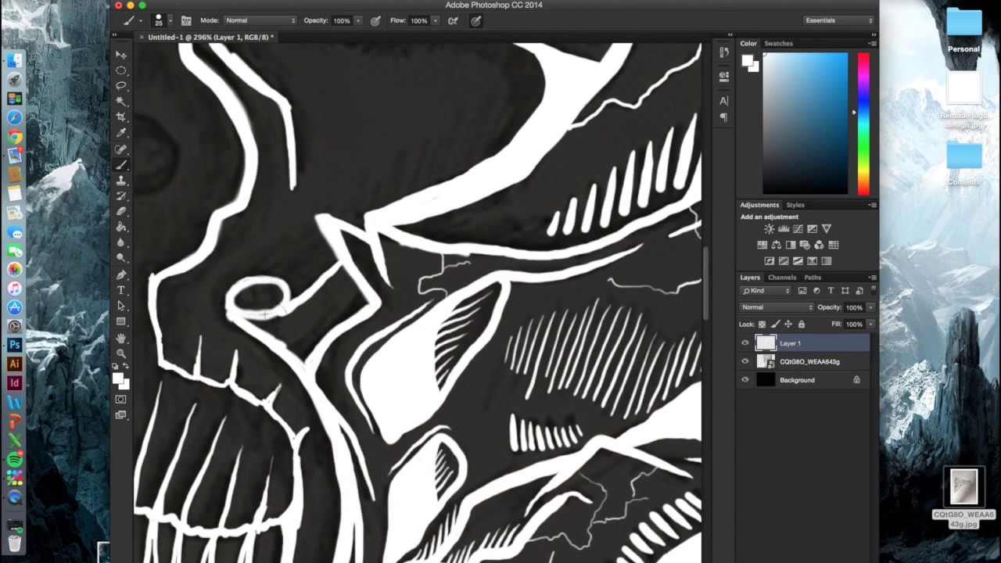
pyautogui.hscroll(-3, 367, 258)
pyautogui.scroll(-2, 368, 258)
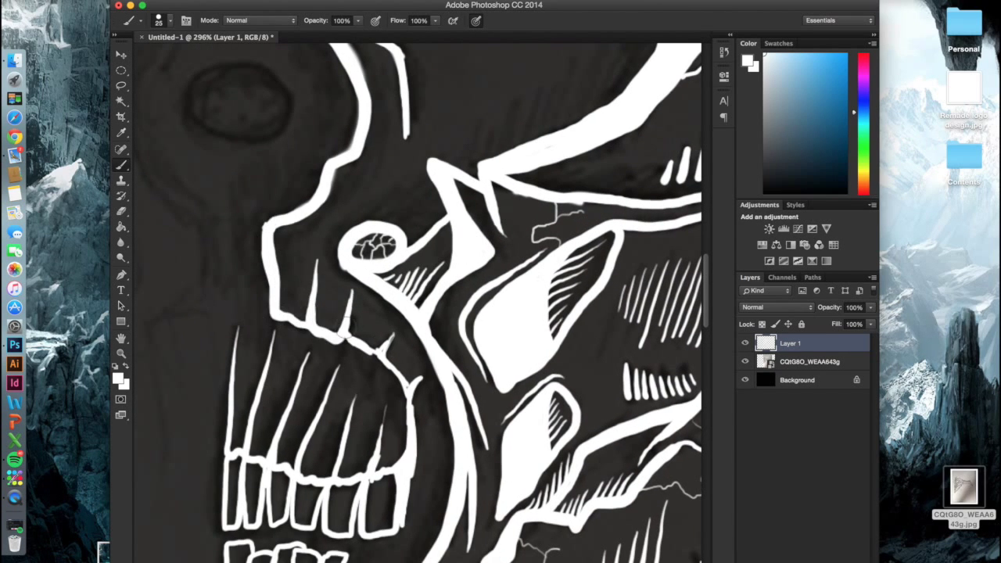
pyautogui.scroll(-5, 356, 344)
pyautogui.hscroll(-2, 356, 344)
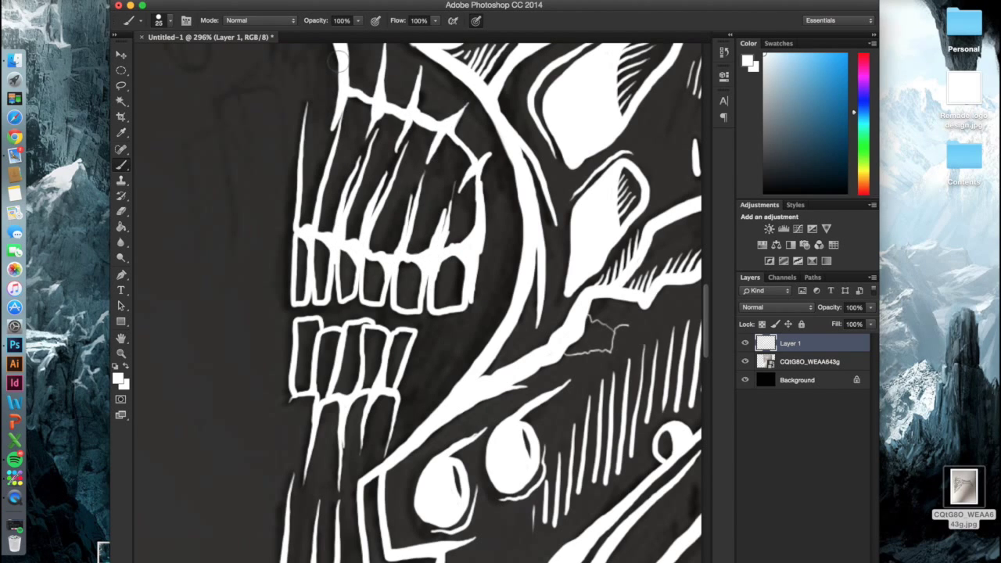
pyautogui.scroll(5, 422, 151)
pyautogui.scroll(-3, 473, 329)
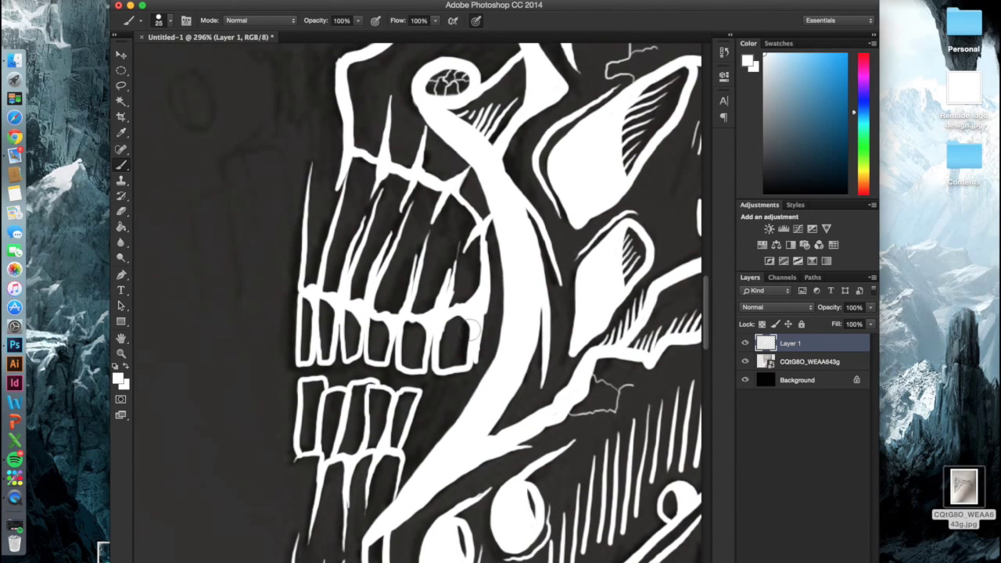
pyautogui.moveTo(309, 367); pyautogui.dragTo(337, 328)
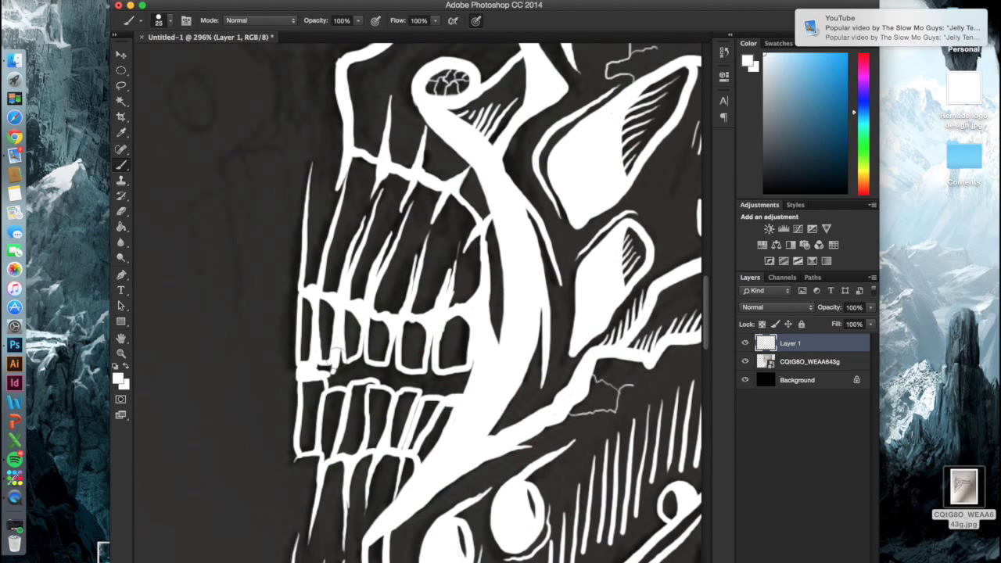
pyautogui.moveTo(368, 366); pyautogui.dragTo(477, 367)
# - Hatch three short lines under the upper jaw and draw one long line filling the gap downward
pyautogui.scroll(2, 477, 368)
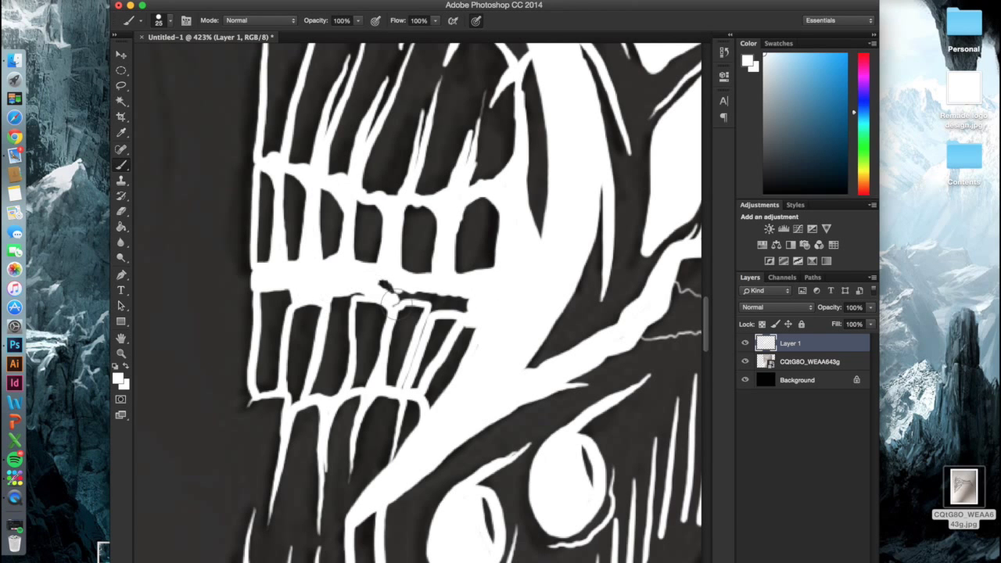
pyautogui.scroll(-5, 498, 315)
pyautogui.scroll(1, 438, 344)
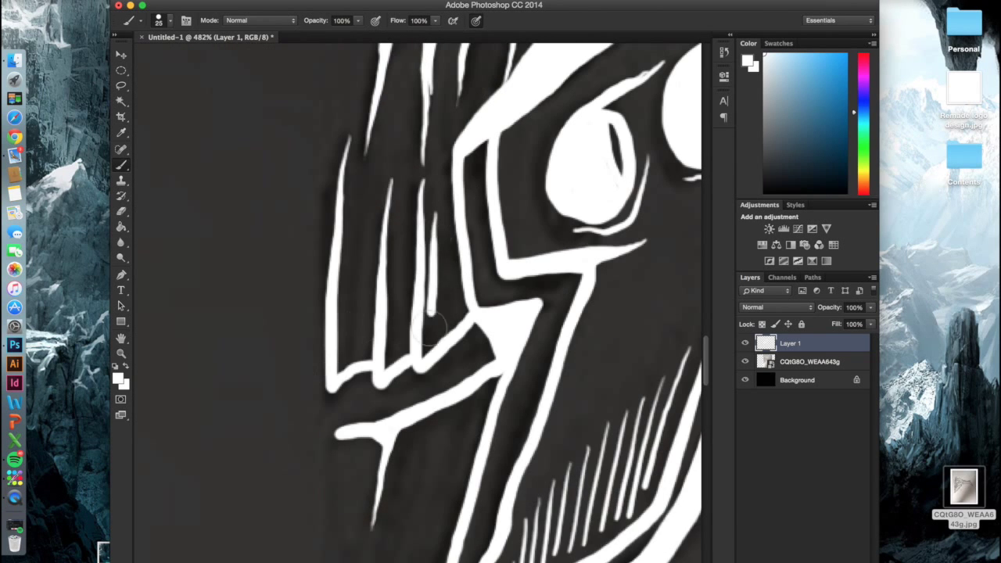
pyautogui.scroll(5, 429, 360)
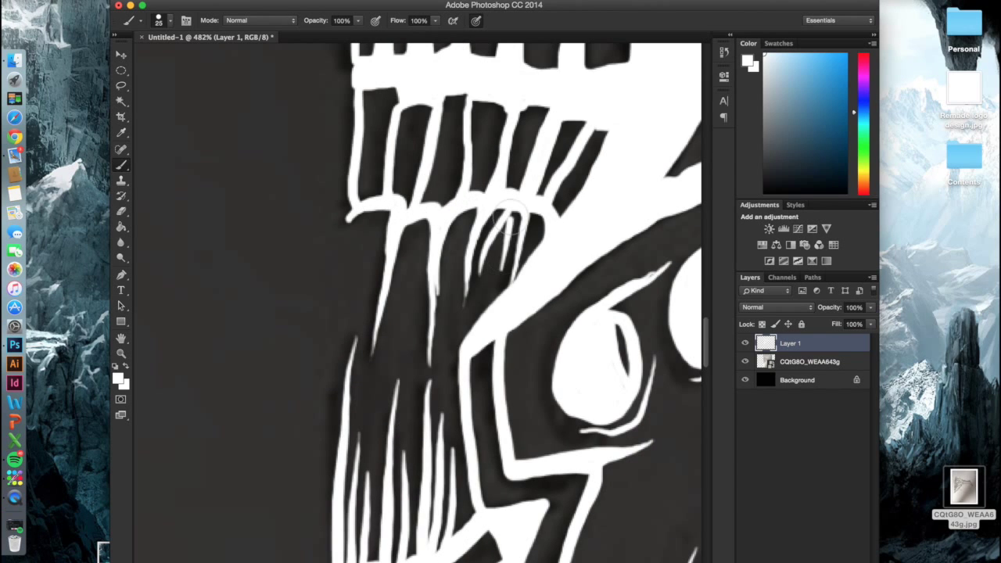
pyautogui.scroll(-3, 371, 250)
pyautogui.scroll(4, 374, 179)
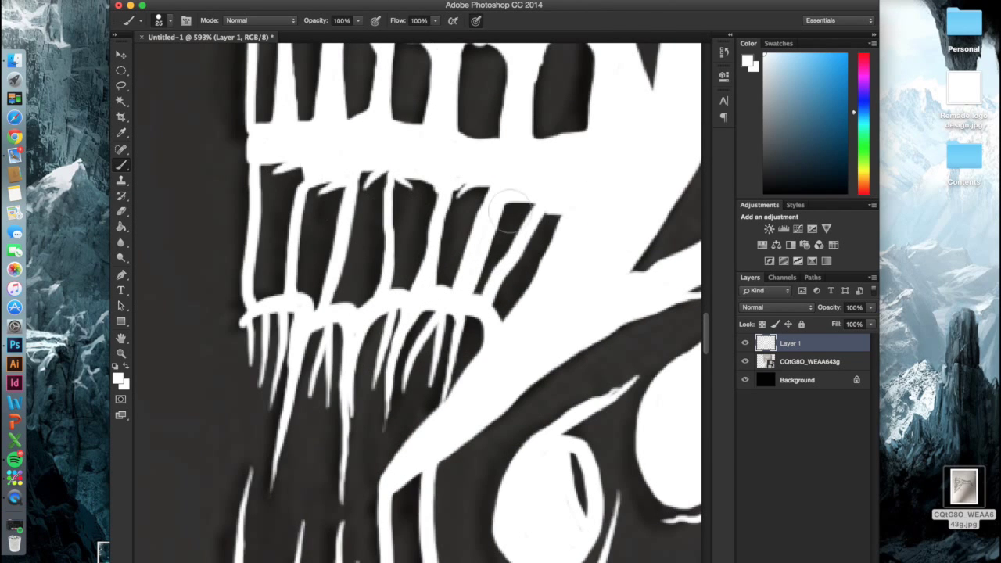
pyautogui.scroll(4, 512, 258)
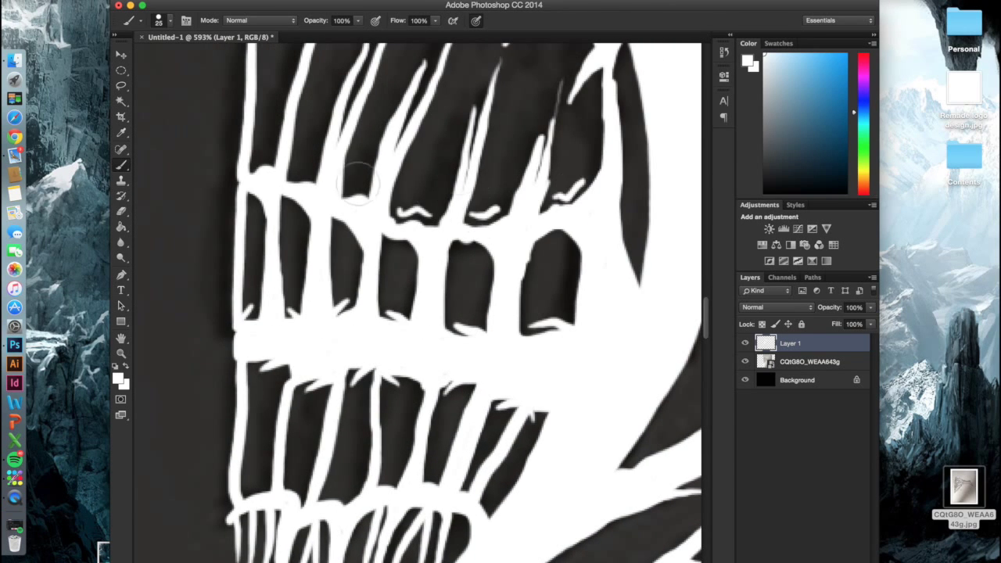
pyautogui.scroll(-3, 357, 182)
pyautogui.scroll(-4, 367, 250)
pyautogui.scroll(2, 373, 299)
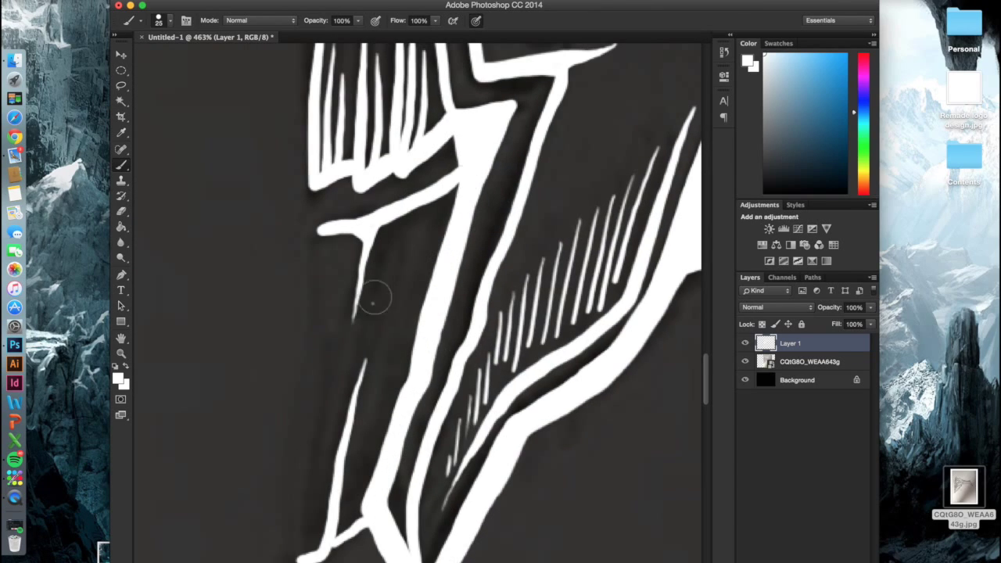
pyautogui.moveTo(395, 221); pyautogui.dragTo(373, 279)
pyautogui.moveTo(418, 209); pyautogui.dragTo(399, 256)
pyautogui.moveTo(438, 205); pyautogui.dragTo(423, 241)
pyautogui.moveTo(387, 319); pyautogui.dragTo(340, 530)
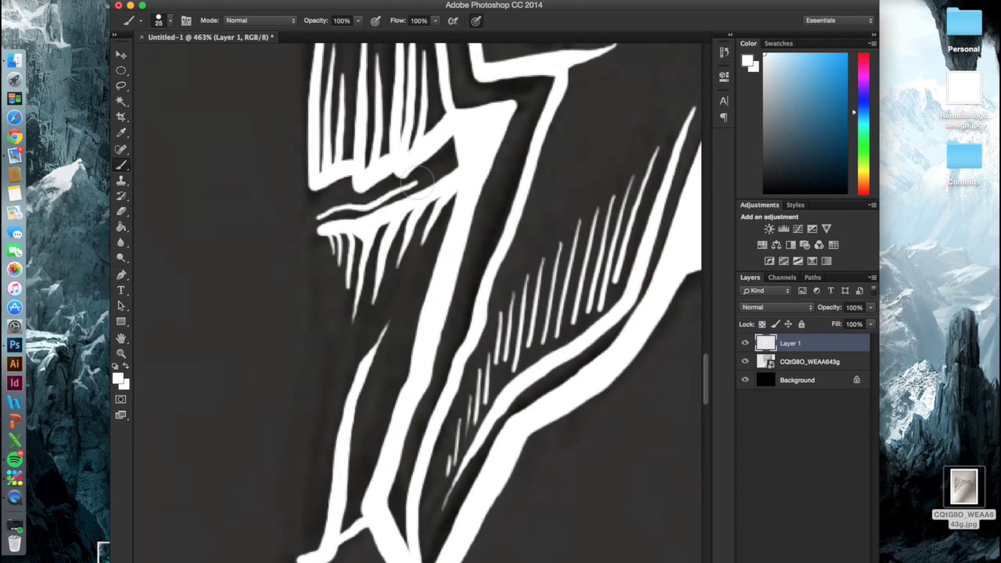
pyautogui.scroll(-3, 422, 178)
pyautogui.scroll(-3, 414, 315)
# - Brush the horn outline across the top of the skull in white
pyautogui.scroll(2, 335, 239)
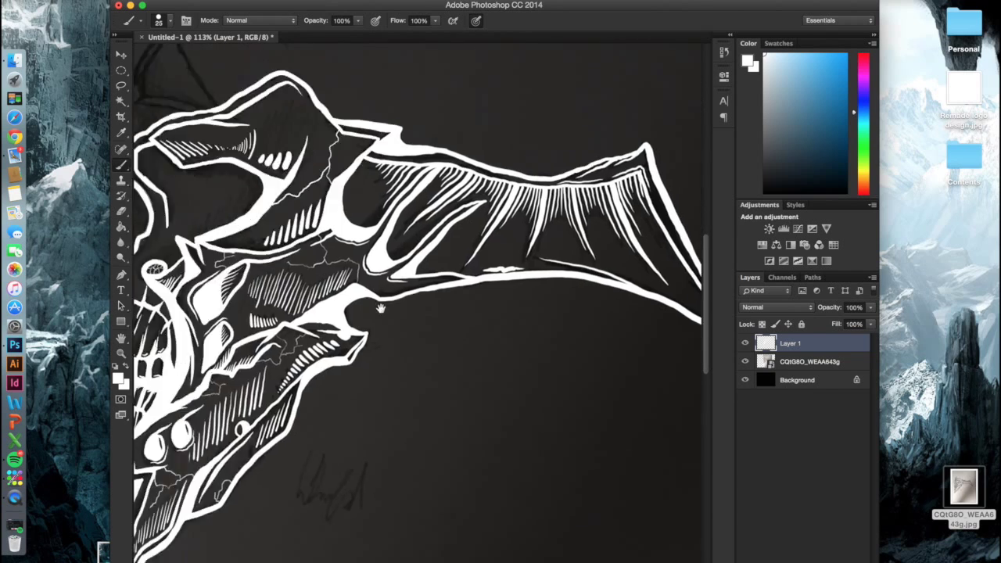
pyautogui.scroll(1, 335, 239)
pyautogui.scroll(2, 508, 250)
pyautogui.scroll(1, 447, 274)
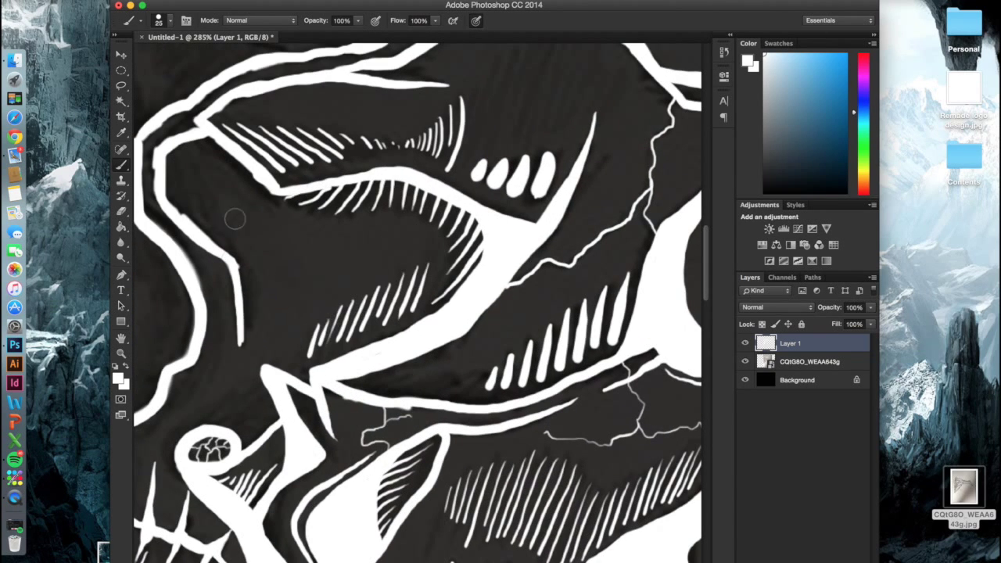
pyautogui.scroll(-1, 280, 249)
pyautogui.scroll(2, 280, 249)
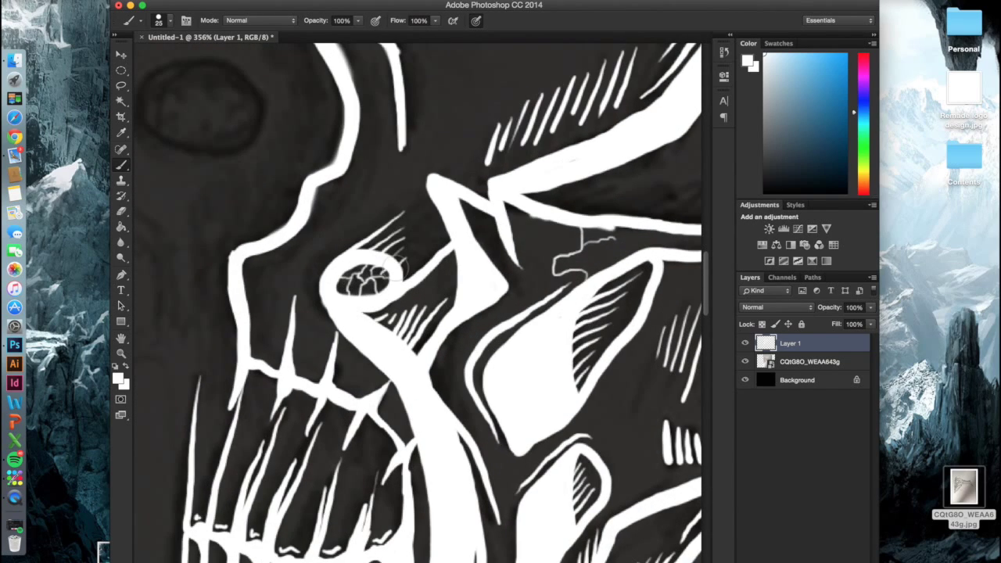
pyautogui.scroll(-1, 324, 196)
pyautogui.scroll(-2, 302, 219)
pyautogui.scroll(2, 302, 219)
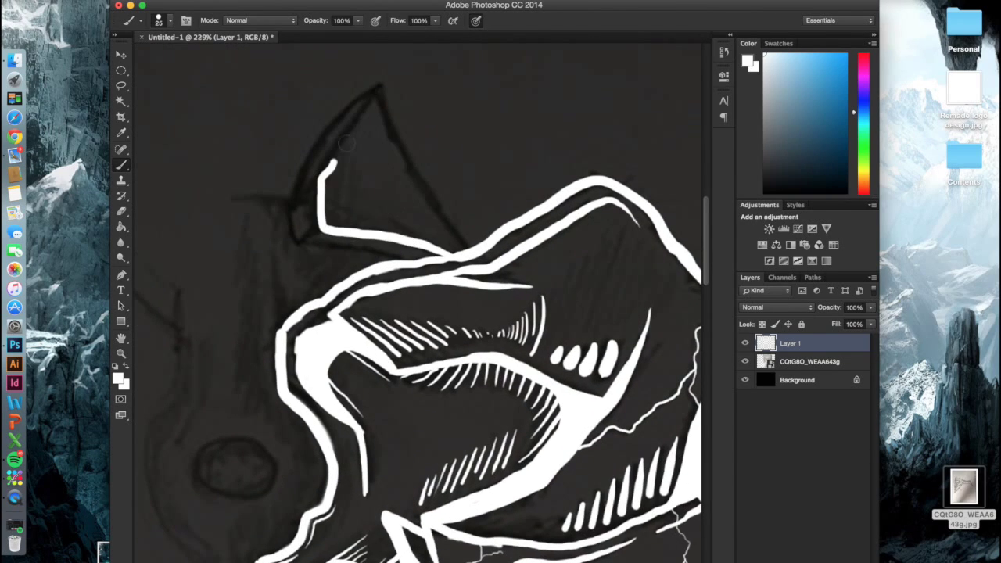
pyautogui.moveTo(477, 249)
pyautogui.mouseDown()
pyautogui.moveTo(297, 231)
pyautogui.moveTo(301, 219)
pyautogui.mouseUp()
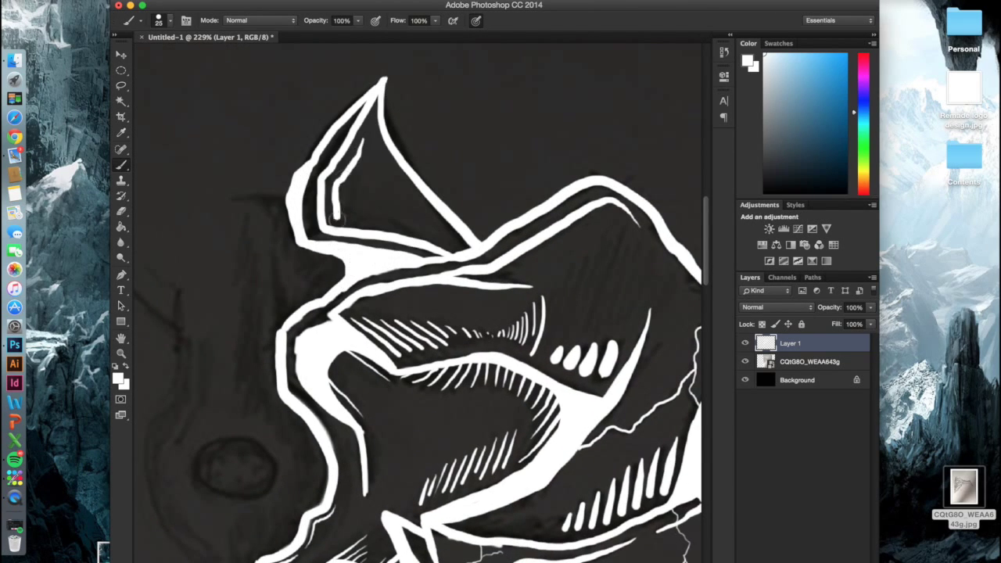
# - Add two white hatching strokes in the cheek area
pyautogui.scroll(-1, 409, 211)
pyautogui.scroll(-1, 375, 234)
pyautogui.scroll(2, 375, 234)
pyautogui.moveTo(426, 152); pyautogui.dragTo(367, 289)
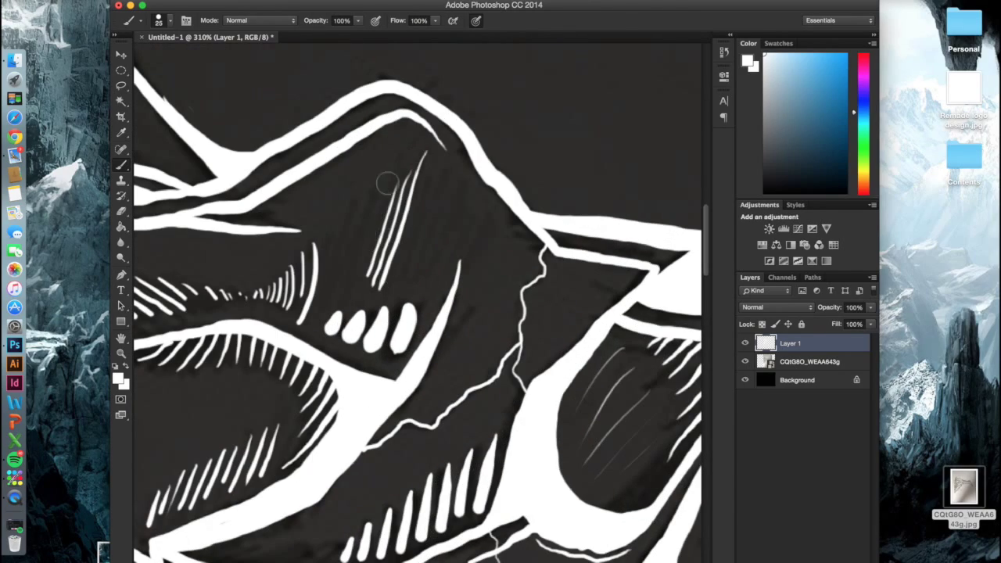
pyautogui.moveTo(450, 180); pyautogui.dragTo(399, 278)
# - Duplicate Layer 1, flip the copy horizontally against the original half, and add a blank Layer 2
pyautogui.scroll(-2, 421, 376)
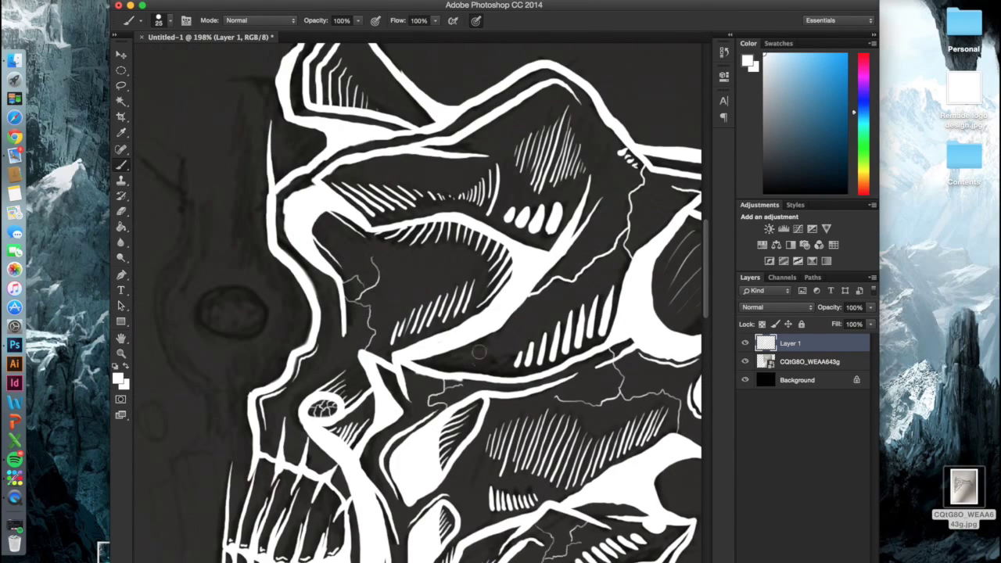
pyautogui.scroll(-1, 479, 353)
pyautogui.scroll(-3, 421, 312)
pyautogui.rightClick(790, 342)
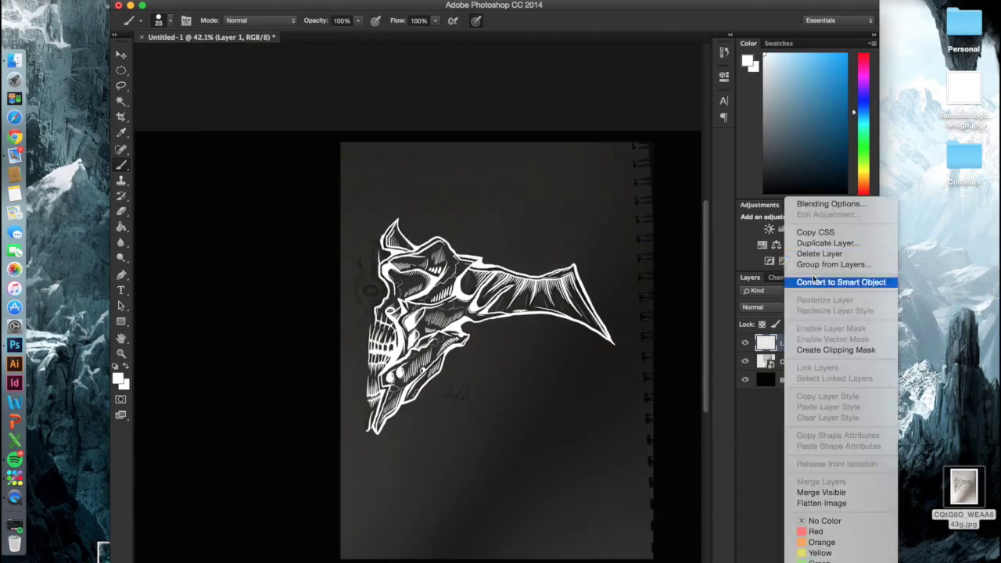
pyautogui.click(813, 239)
pyautogui.press('Return')
pyautogui.press('v')
pyautogui.moveTo(367, 312); pyautogui.dragTo(246, 327)
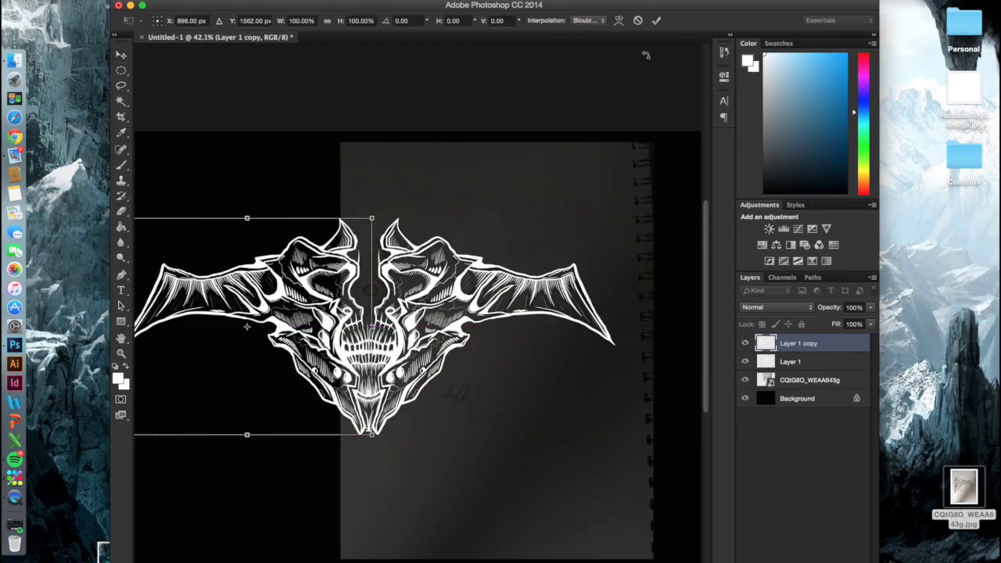
pyautogui.hotkey('ctrl', 'shift', 'alt', 'n')
pyautogui.scroll(8, 564, 269)
# - With the Brush on Layer 2, draw a white line down the skull's centre
pyautogui.press('b')
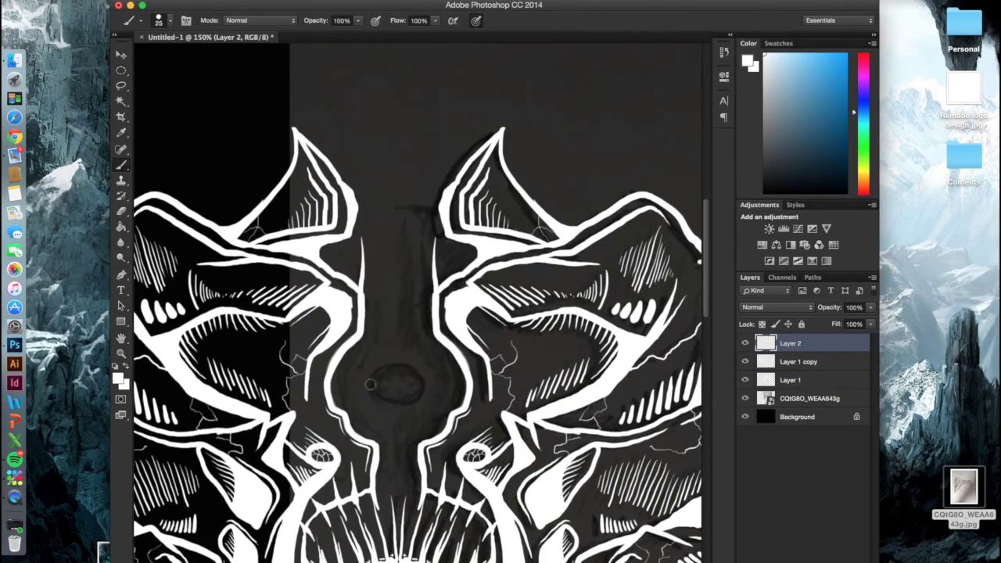
pyautogui.moveTo(432, 244); pyautogui.dragTo(414, 467)
pyautogui.scroll(2, 401, 386)
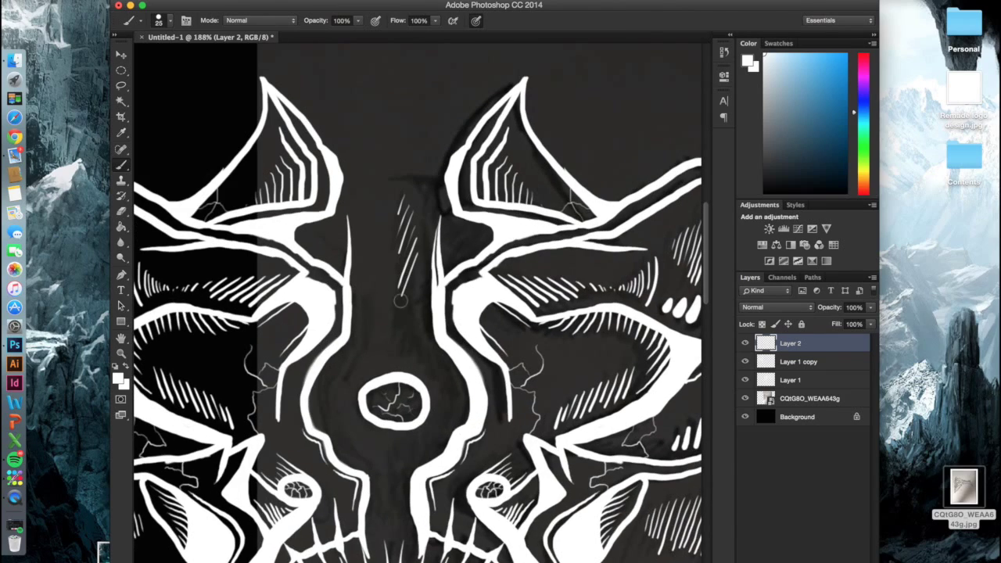
# - Zoom out and fit the whole symmetrical skull in view with Ctrl+0
pyautogui.hotkey('ctrl', '-')
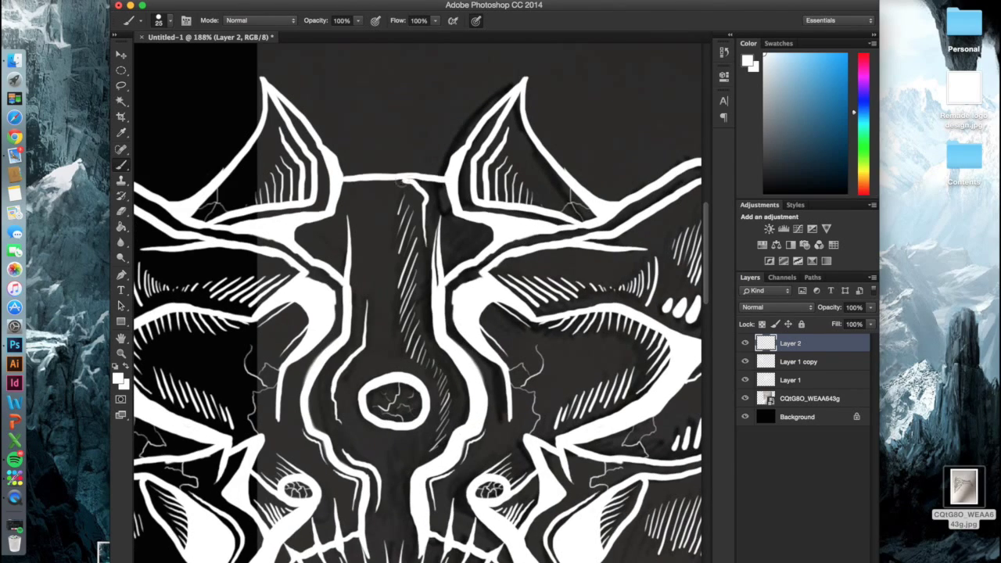
pyautogui.hotkey('ctrl', '0')
pyautogui.scroll(5, 418, 305)
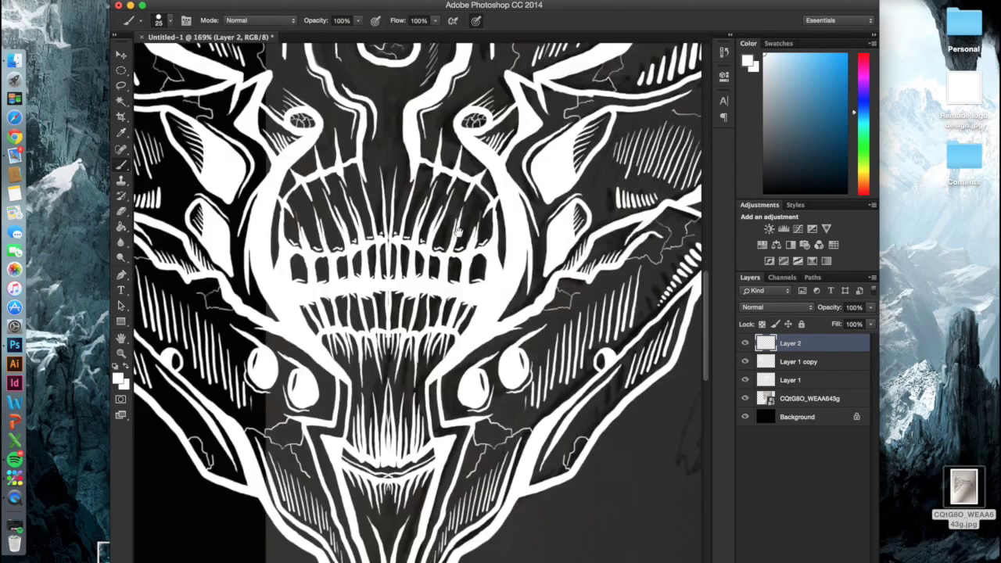